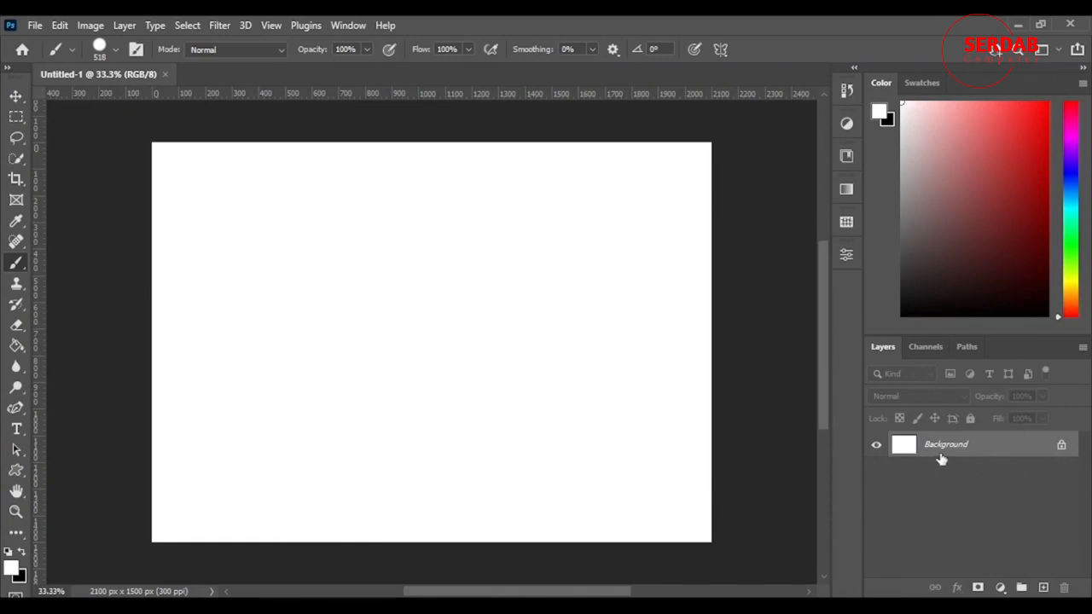
Unlock the background layer and rename it "white"
left_click(1062, 445)
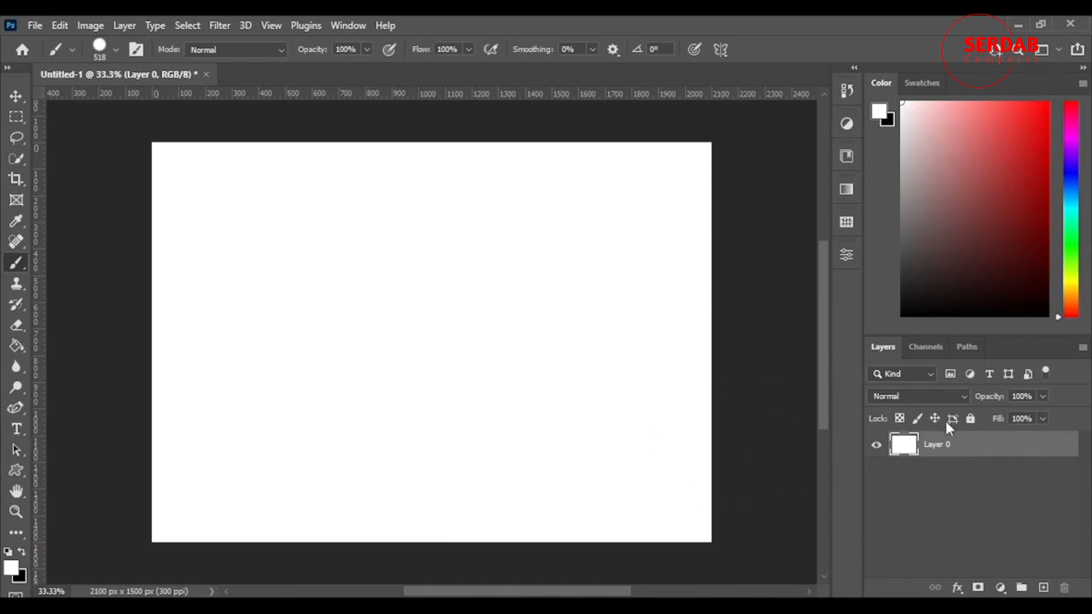
double_click(936, 444)
type("white")
key("Return")
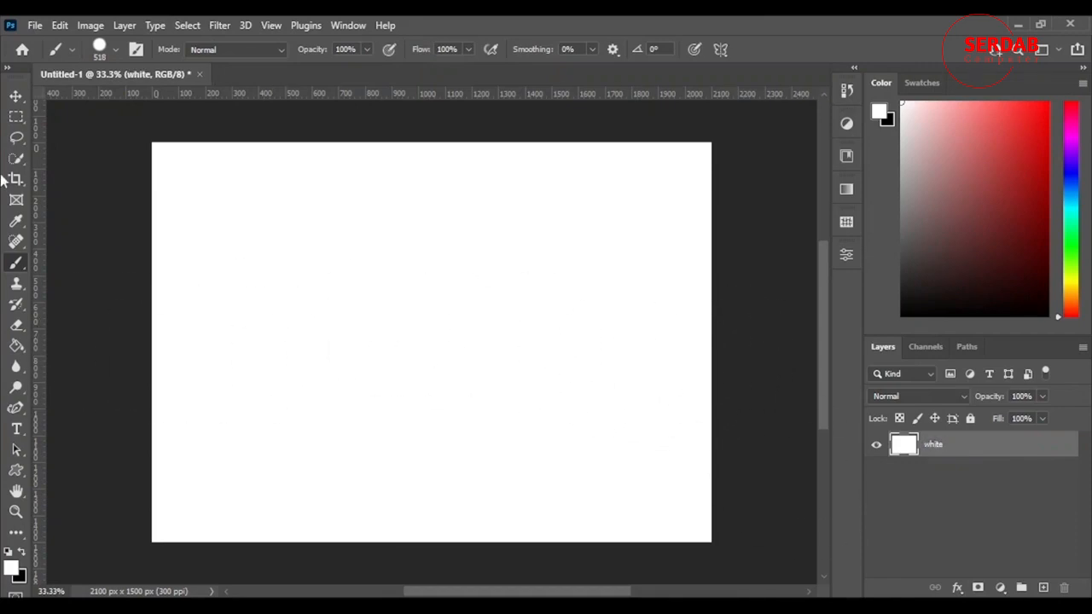
Move the white layer around the canvas with the Move tool
left_click(15, 100)
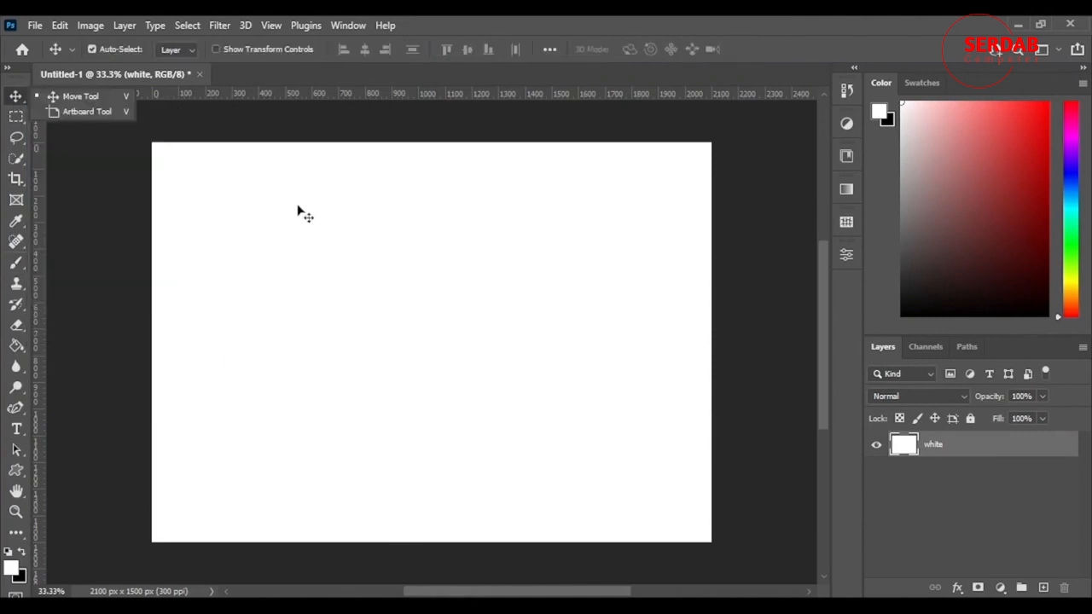
left_click(17, 101)
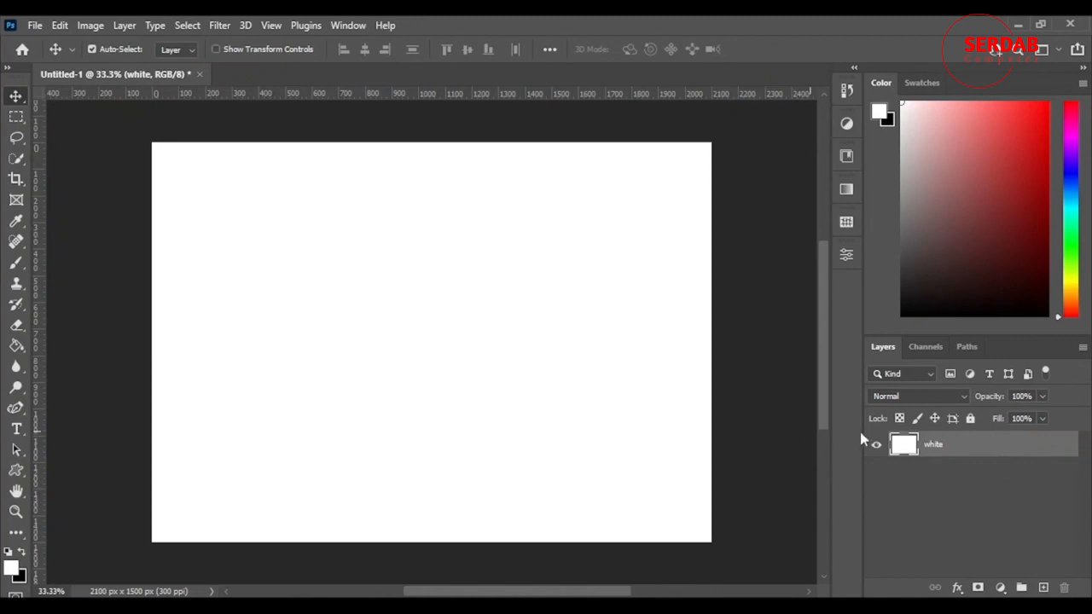
left_click_drag(650, 190, 476, 280)
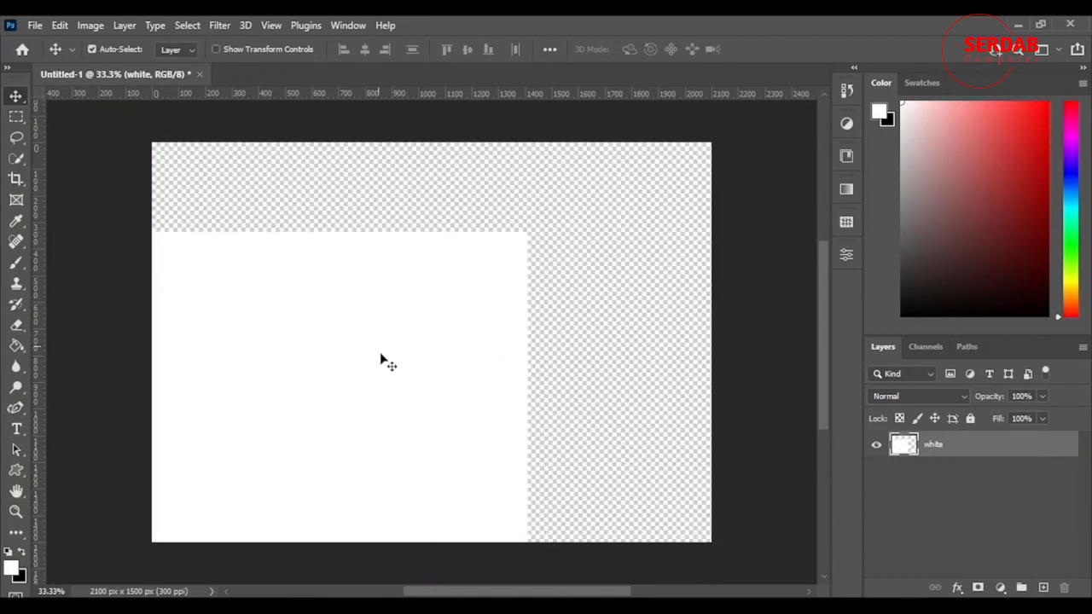
left_click_drag(333, 397, 683, 418)
left_click_drag(315, 298, 361, 316)
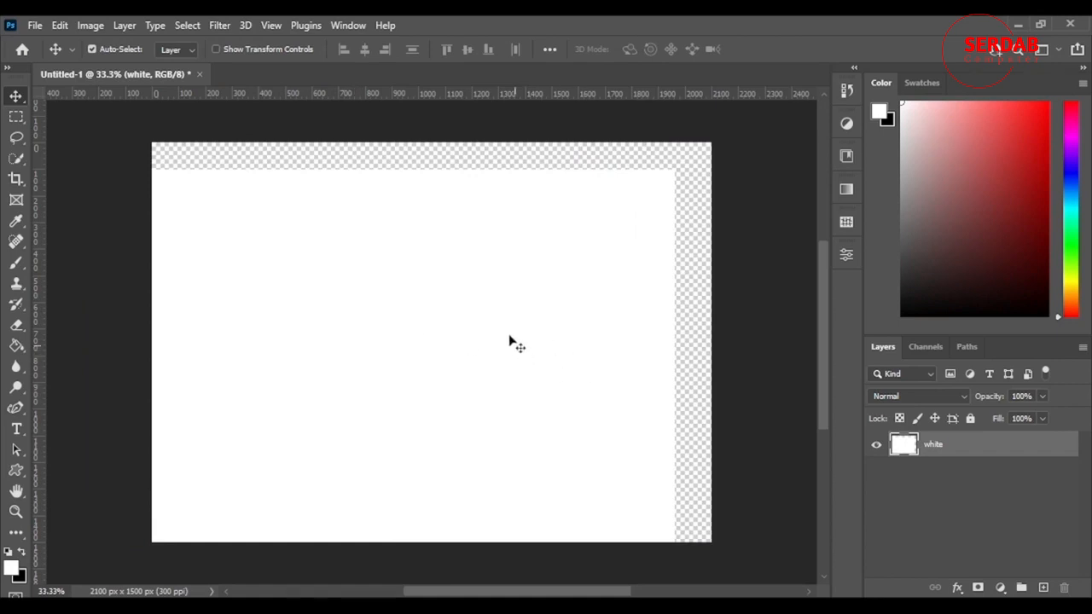
Lock all on the white layer, try to move it on the canvas, then unlock it
left_click(969, 419)
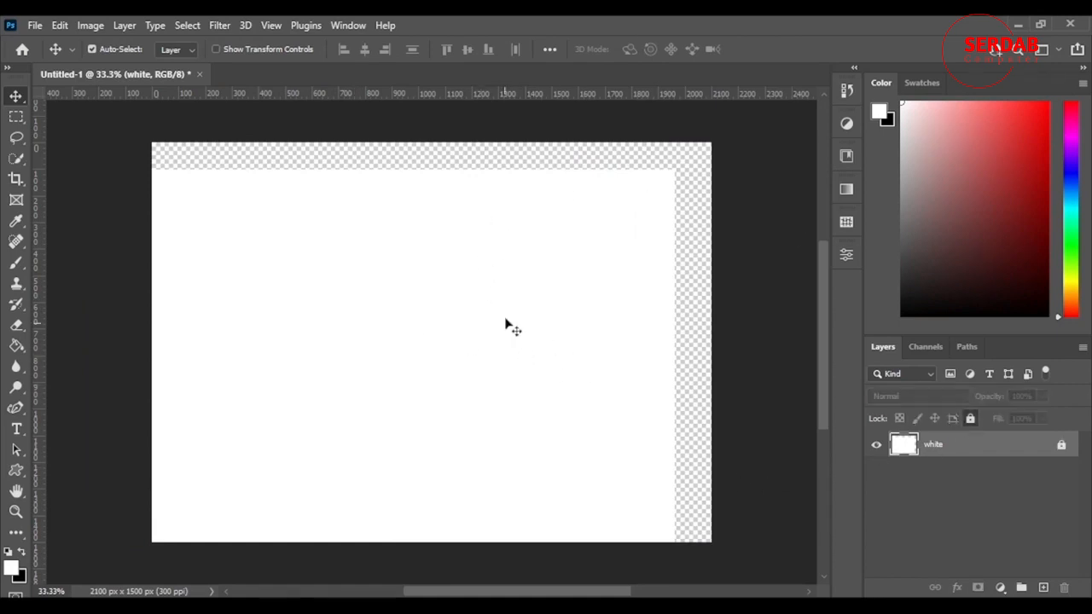
left_click_drag(602, 223, 430, 300)
left_click_drag(610, 298, 353, 305)
left_click(1061, 445)
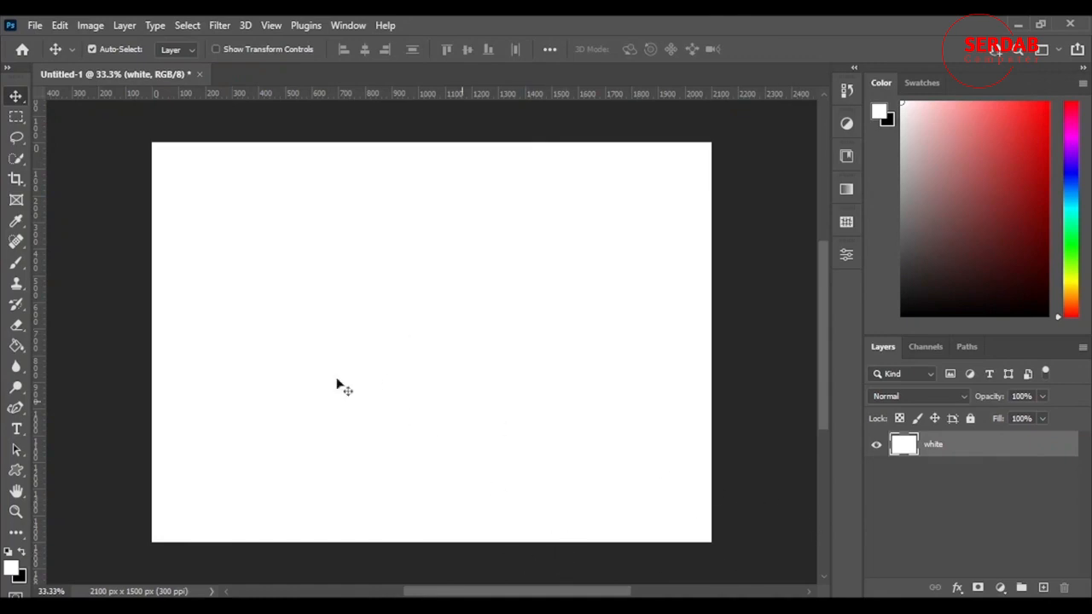
Draw a large circle about 771 × 804 px with the Ellipse tool and close the Properties panel
left_click(17, 473)
left_click(68, 486)
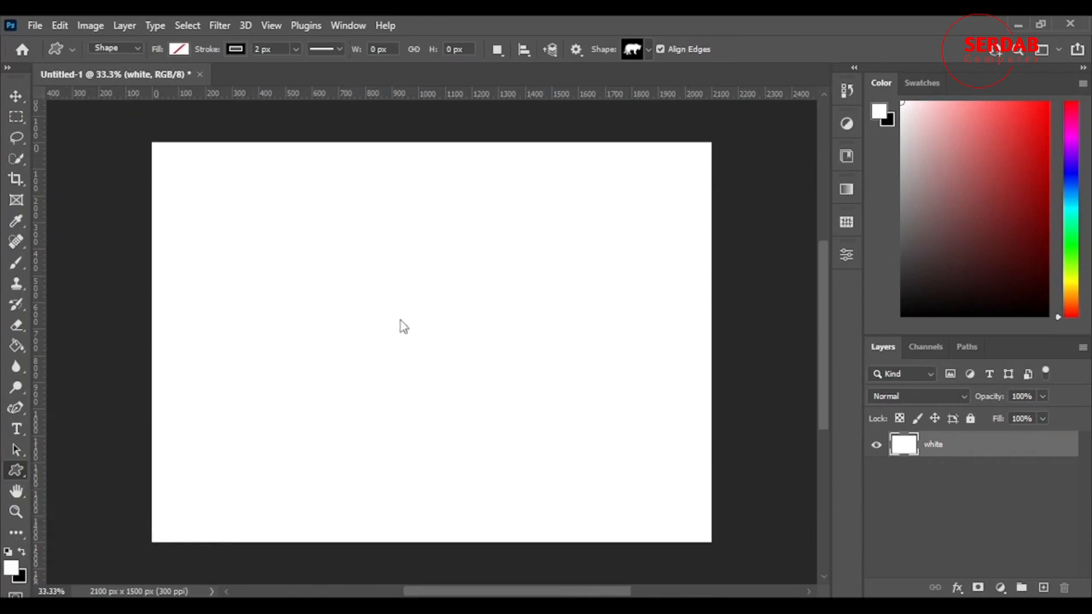
left_click_drag(207, 189, 413, 403)
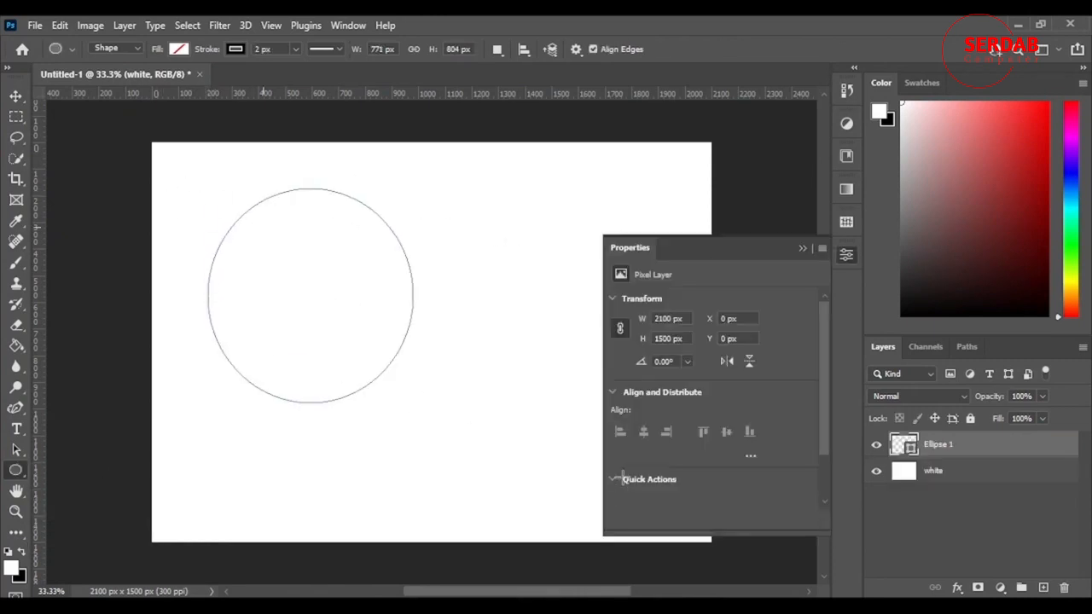
left_click(803, 247)
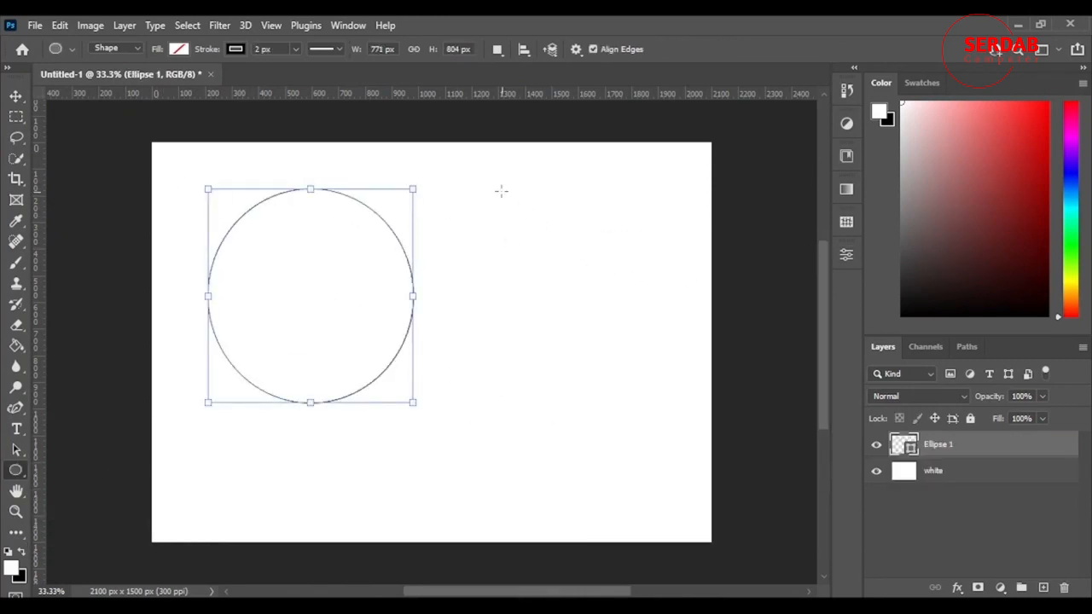
Draw a smaller ellipse about 345 × 318 px to the upper right and fill it magenta
left_click_drag(493, 183, 584, 267)
left_click(663, 415)
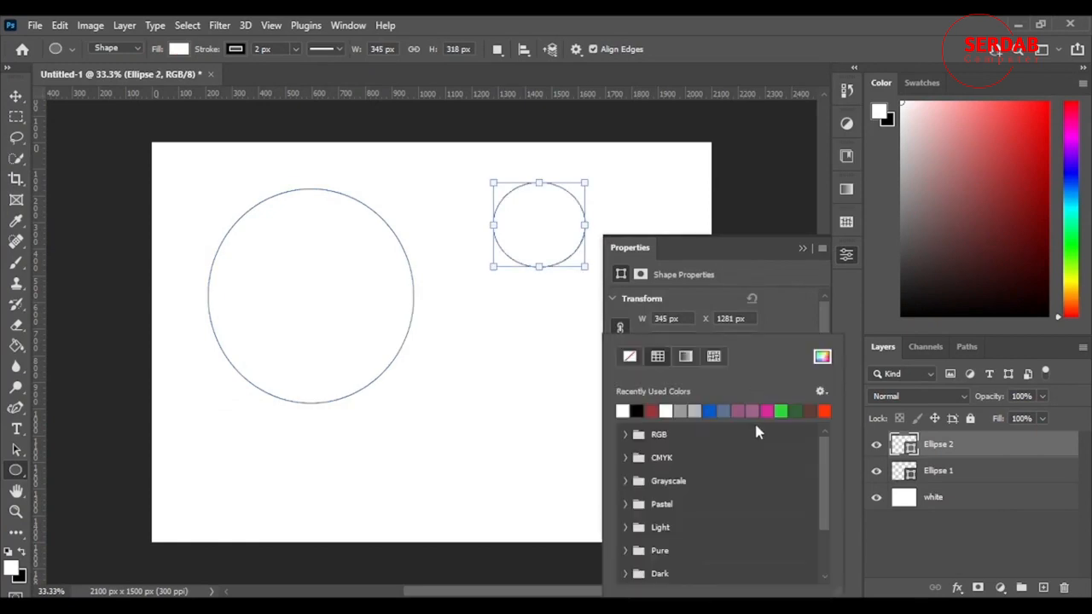
left_click(766, 411)
left_click(815, 244)
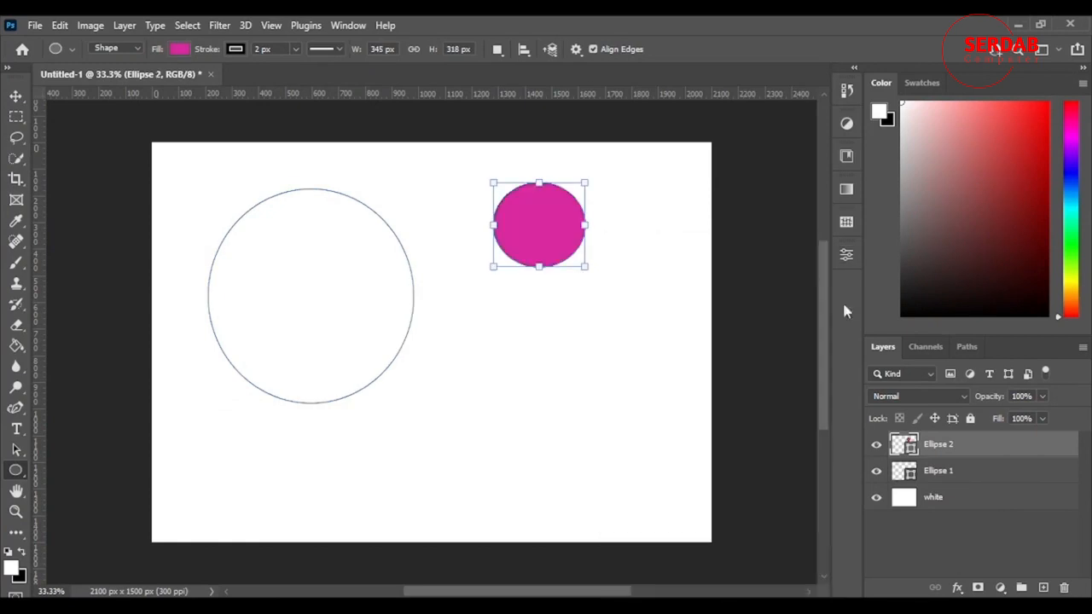
Fill the large circle on the Ellipse 1 layer with green
left_click(943, 474)
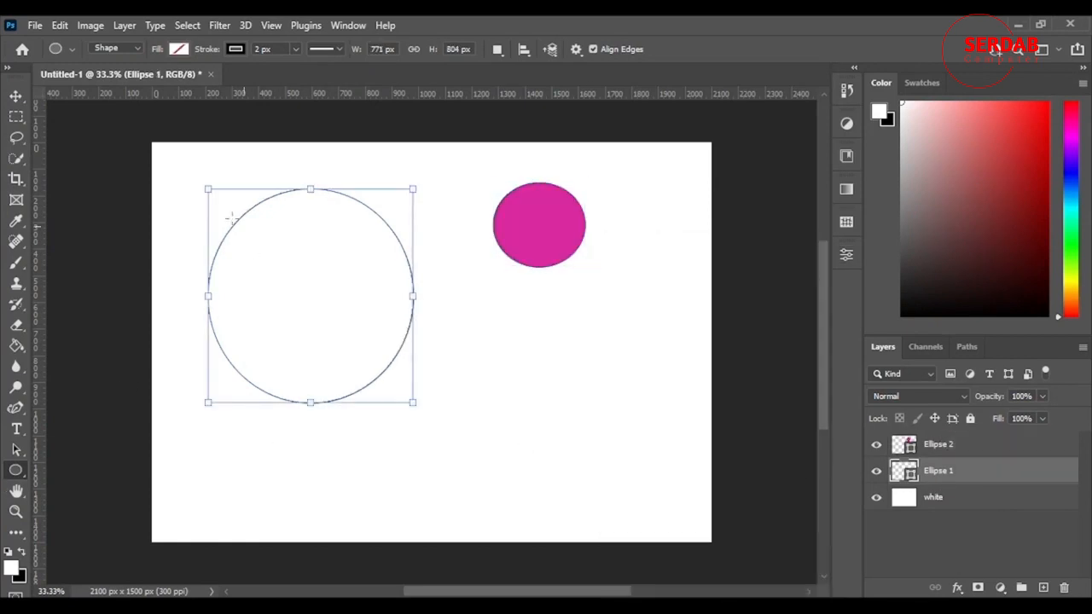
left_click(178, 49)
left_click(237, 134)
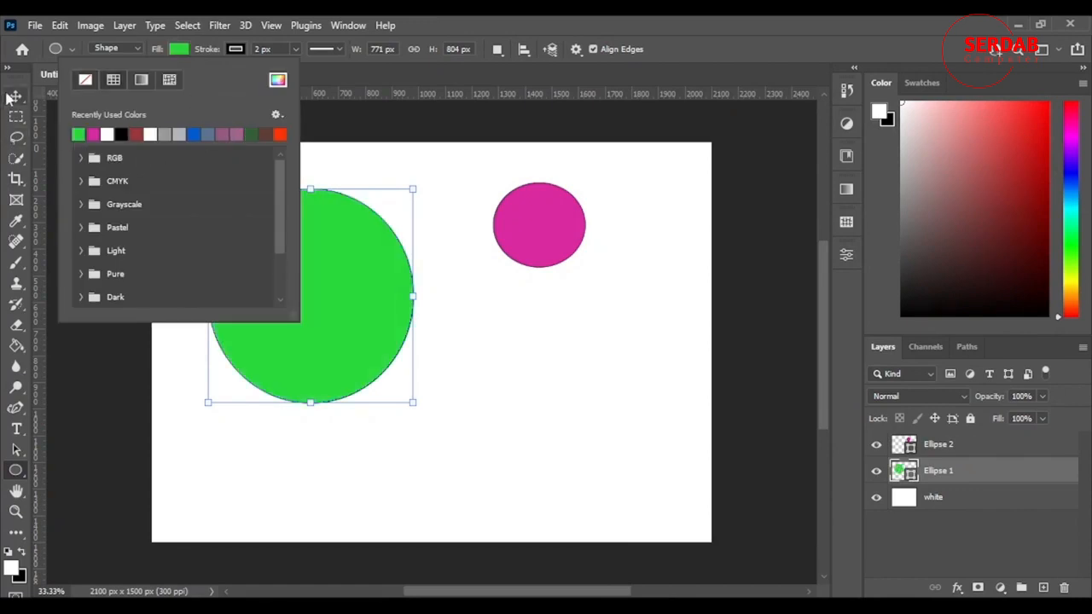
With the Move tool, reposition the circles, placing the green circle lower right and the pink one beside it
left_click(16, 97)
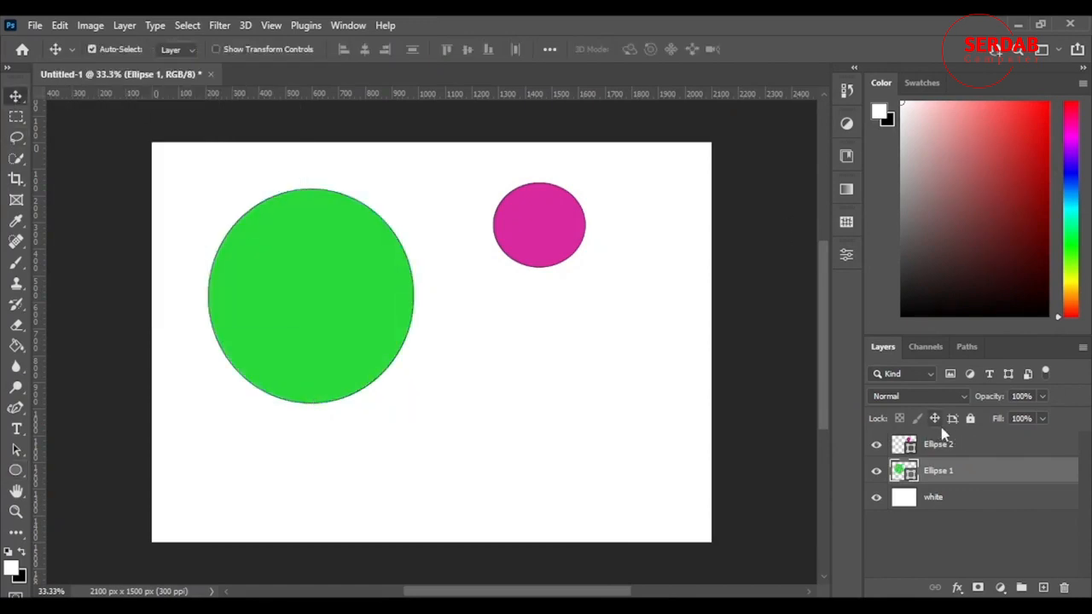
left_click_drag(507, 232, 324, 409)
left_click_drag(322, 290, 470, 341)
left_click_drag(377, 394, 435, 330)
left_click_drag(522, 363, 344, 301)
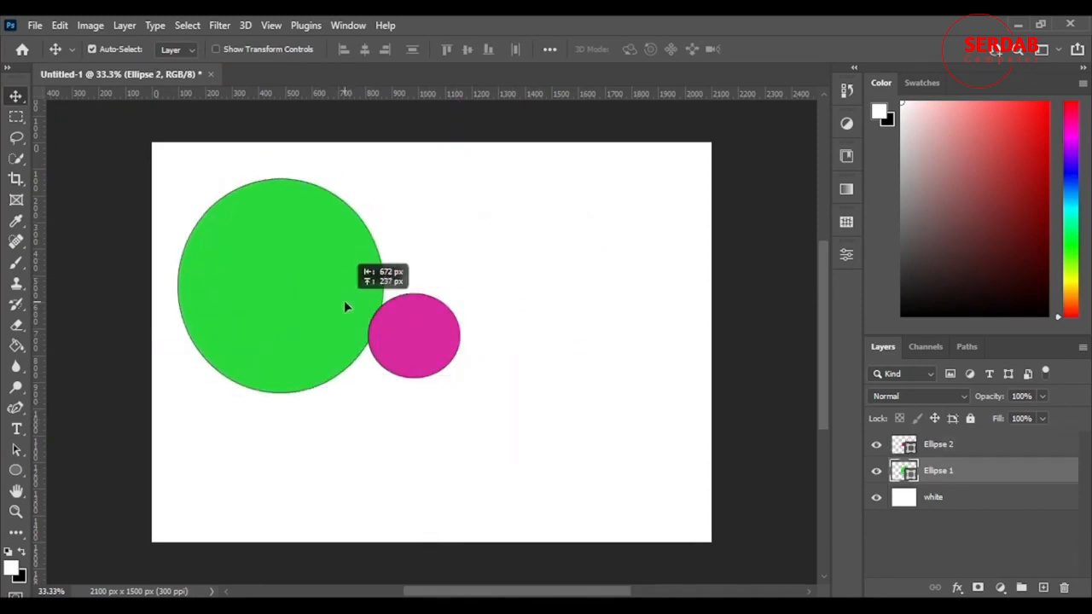
left_click_drag(434, 317, 427, 285)
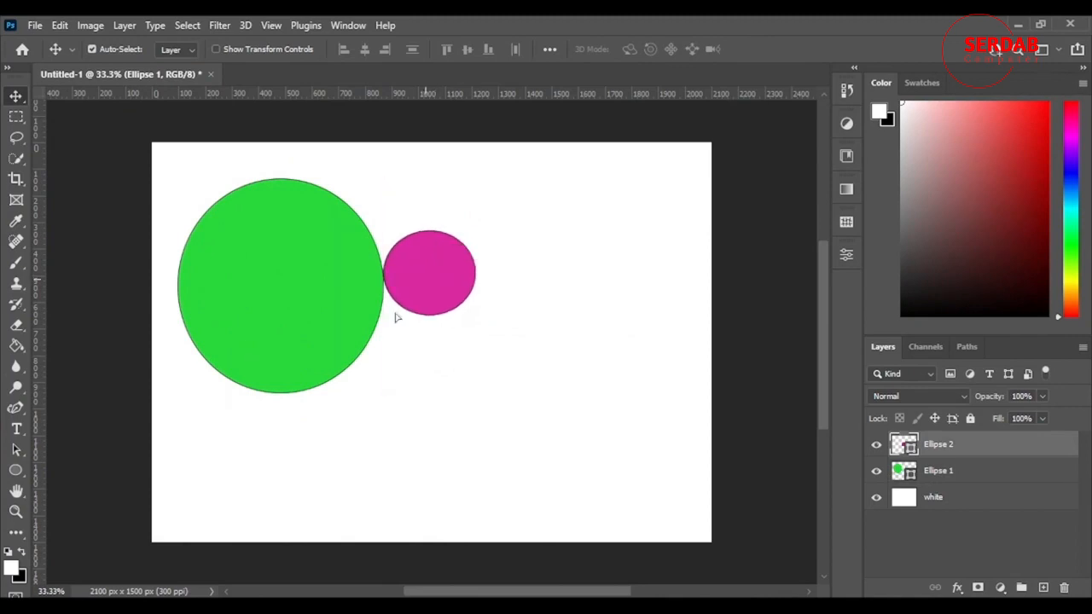
left_click(214, 273)
left_click_drag(421, 366, 495, 344)
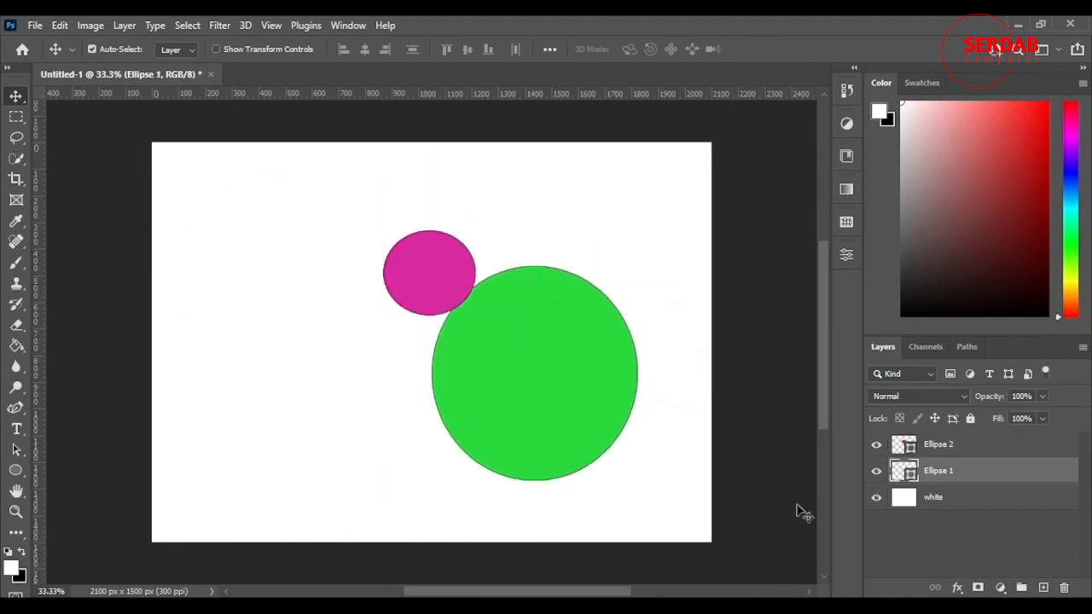
Lock the green circle's layer completely and move the pink circle to its upper-left edge
left_click(970, 418)
left_click_drag(444, 273, 375, 340)
left_click_drag(636, 362, 535, 286)
left_click_drag(556, 362, 620, 438)
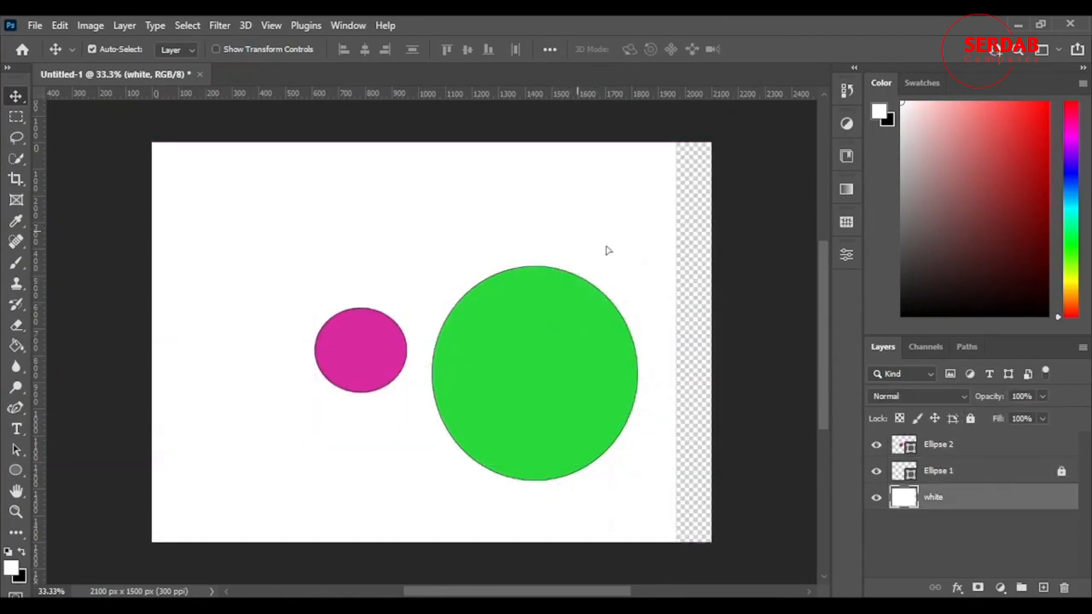
left_click_drag(608, 250, 606, 228)
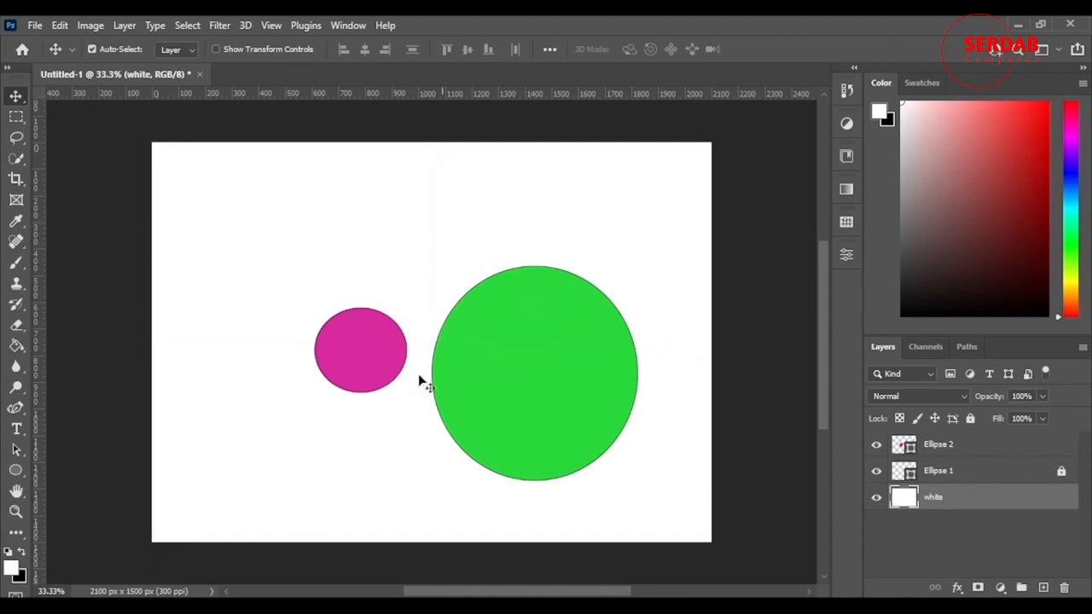
left_click_drag(369, 350, 419, 282)
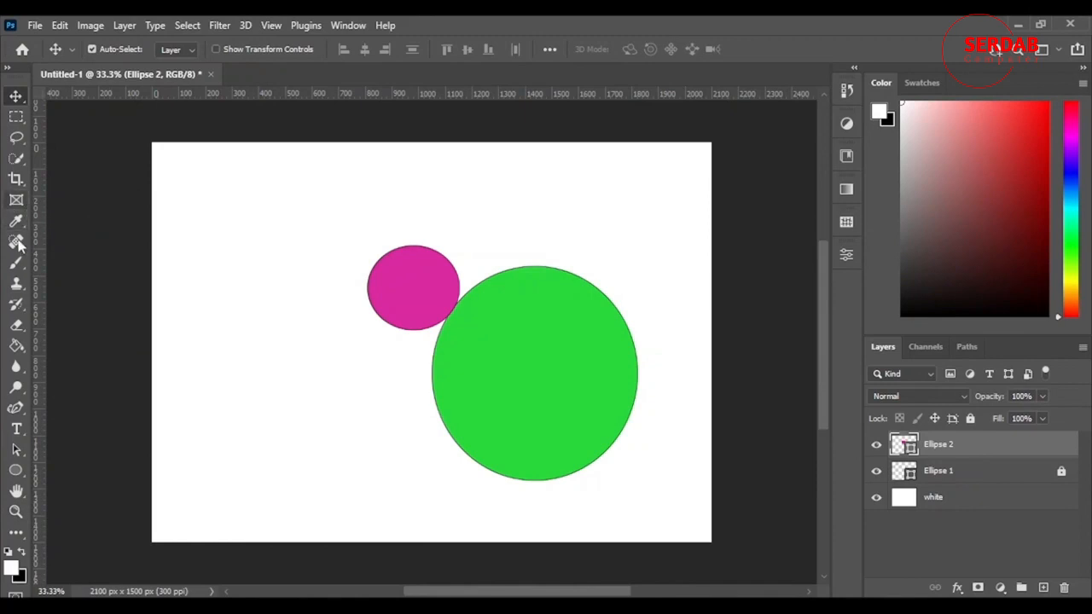
Make a rectangular marquee selection across the middle of the green circle
left_click(17, 96)
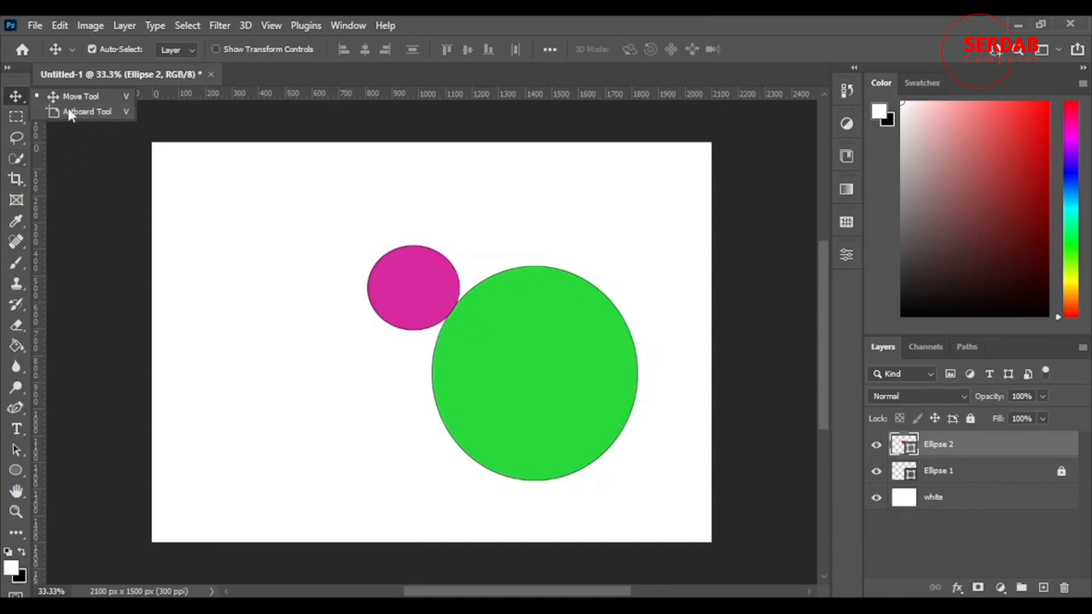
left_click(16, 116)
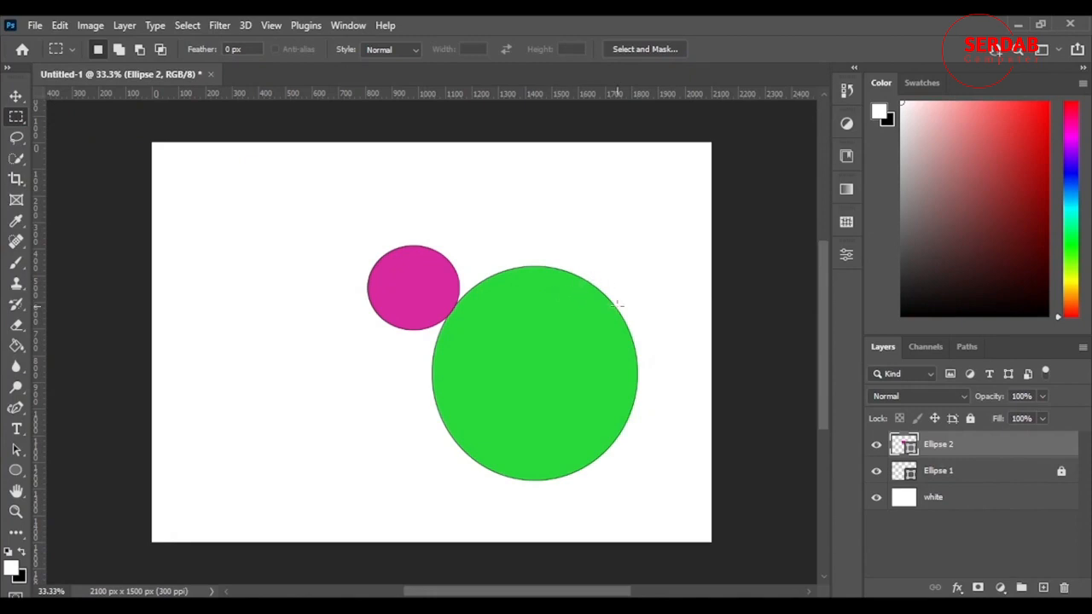
left_click_drag(487, 276, 584, 471)
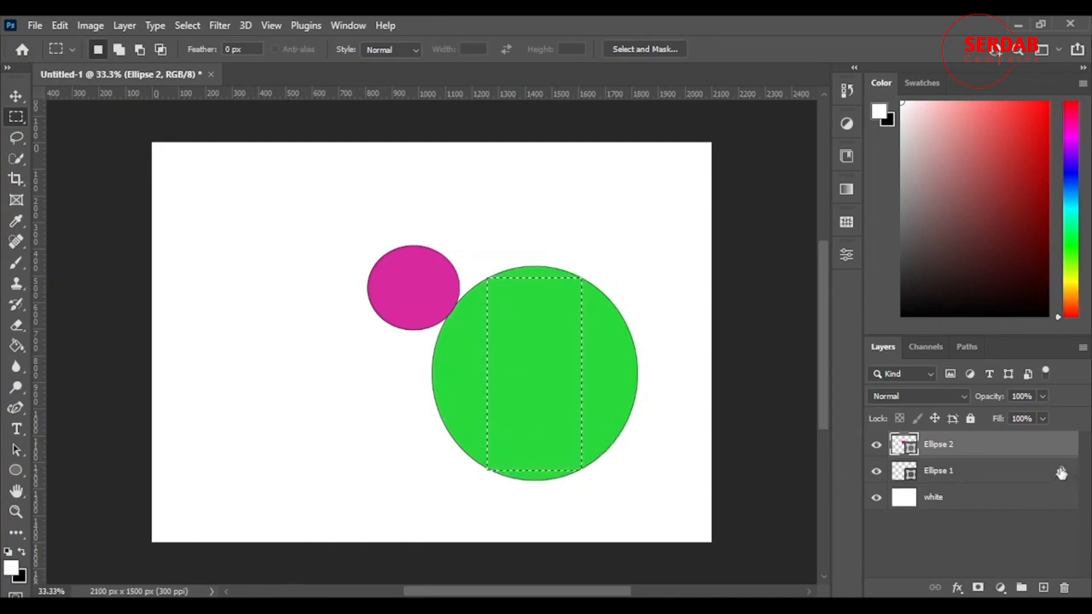
Unlock the green circle layer, add a new layer above it, and brush white inside the rectangular selection
left_click(1062, 472)
left_click(983, 474)
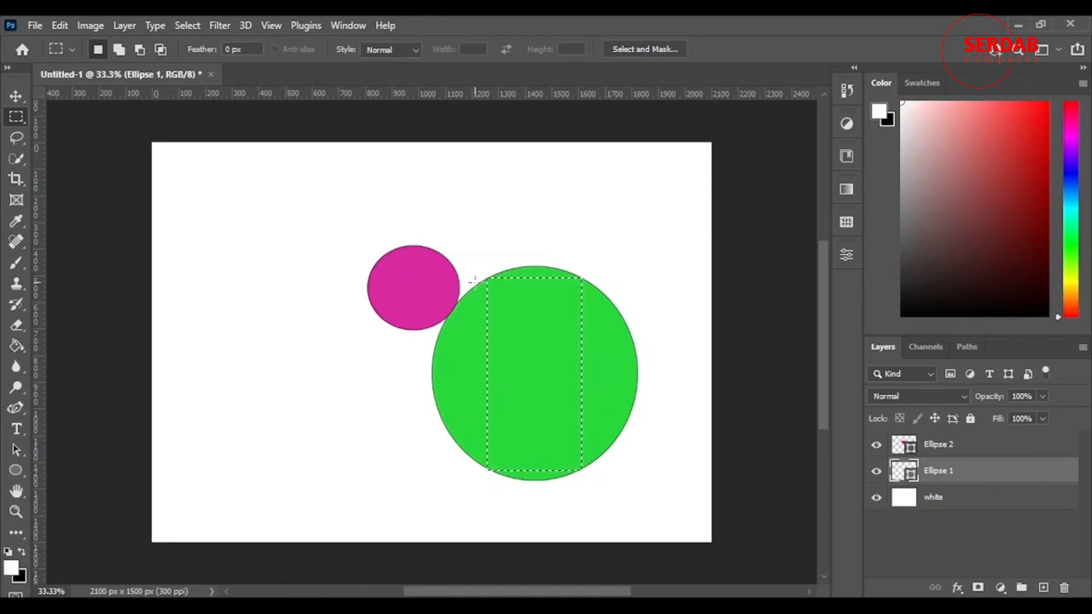
left_click(16, 262)
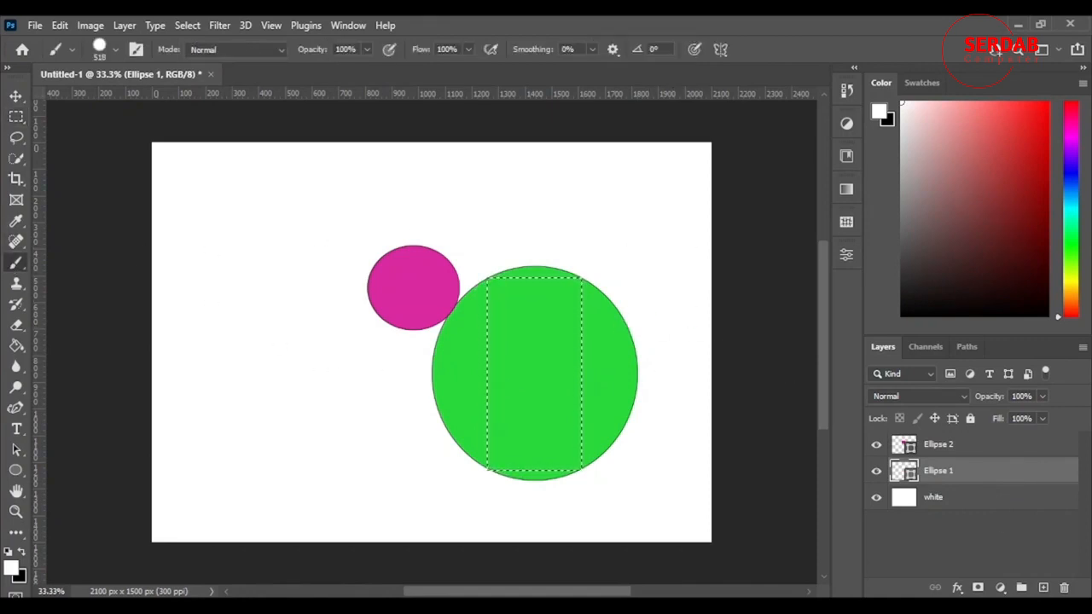
left_click(1043, 588)
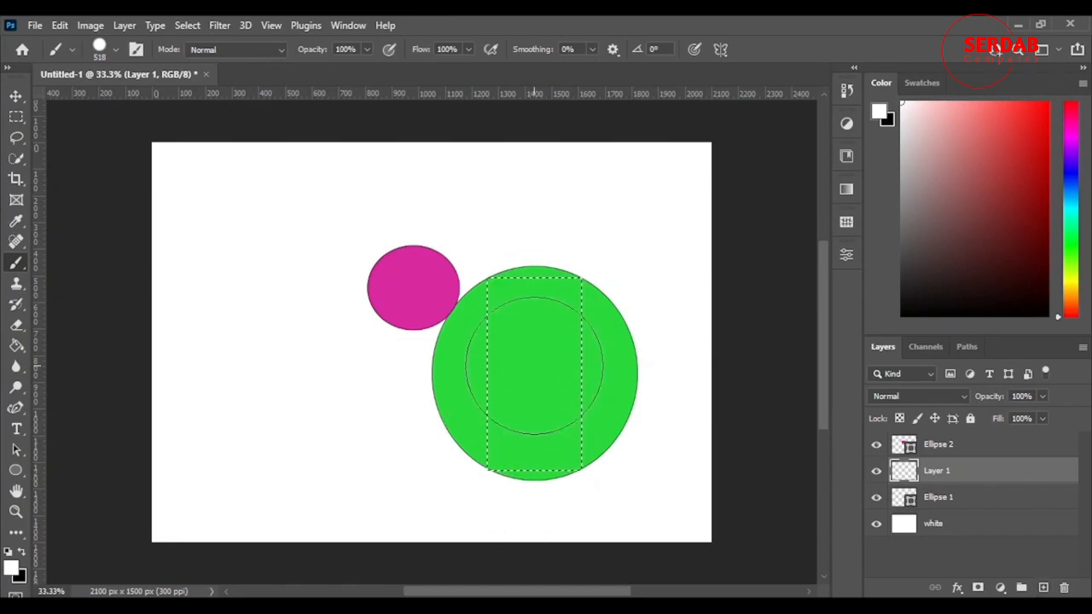
mouse_move(483, 268)
left_mouse_down()
mouse_move(570, 244)
mouse_move(526, 264)
mouse_move(548, 438)
left_mouse_up()
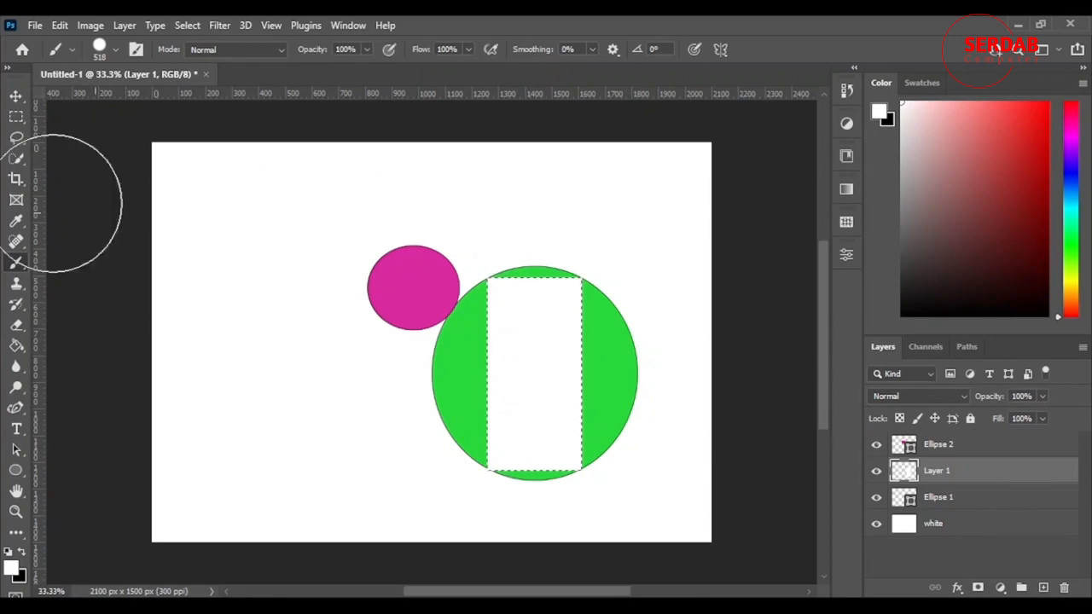
Make an elliptical marquee selection inside the pink circle
left_click(18, 122)
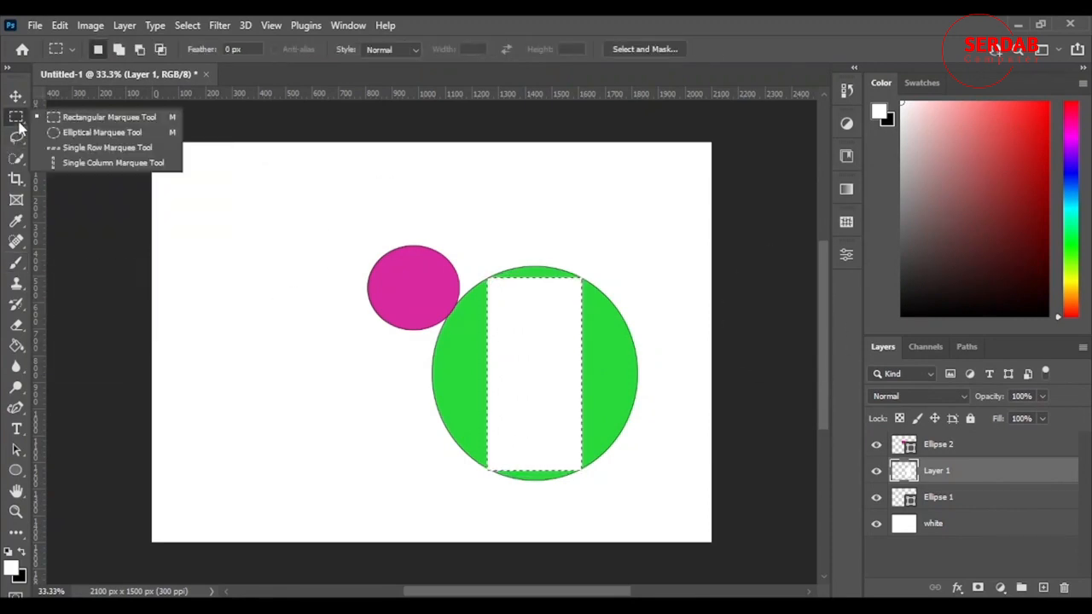
left_click(67, 138)
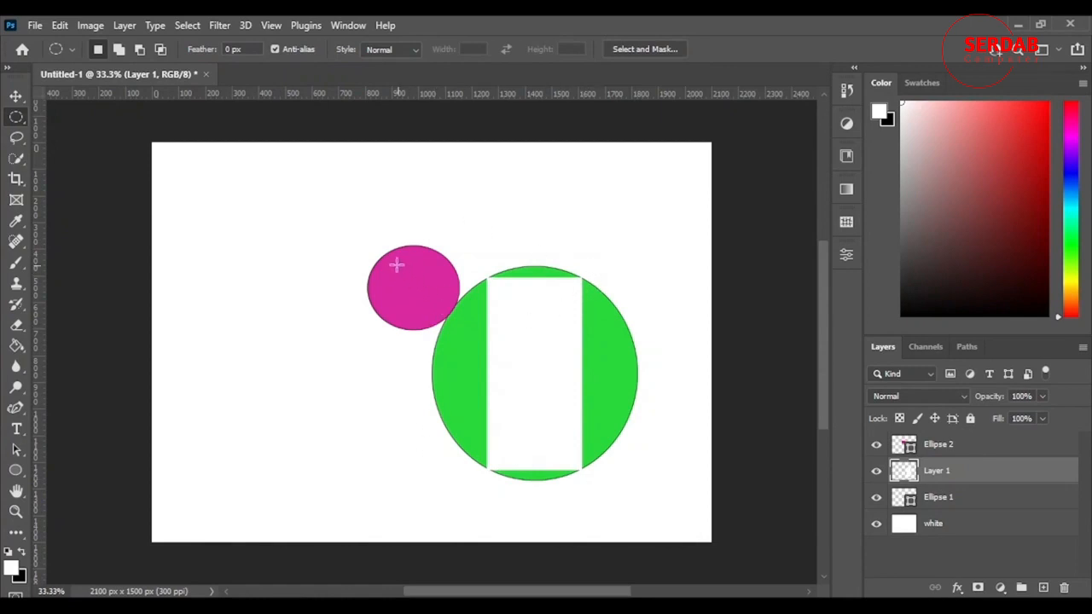
left_click_drag(388, 264, 446, 316)
Move Layer 1 to the top, brush the elliptical selection white, and deselect
left_click(16, 262)
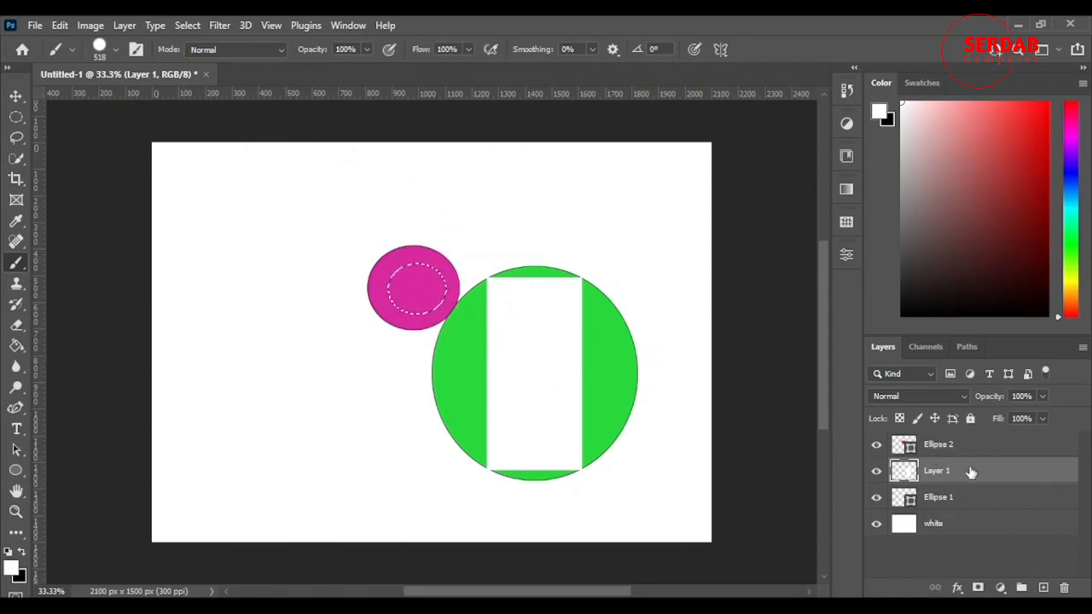
left_click_drag(975, 479, 968, 435)
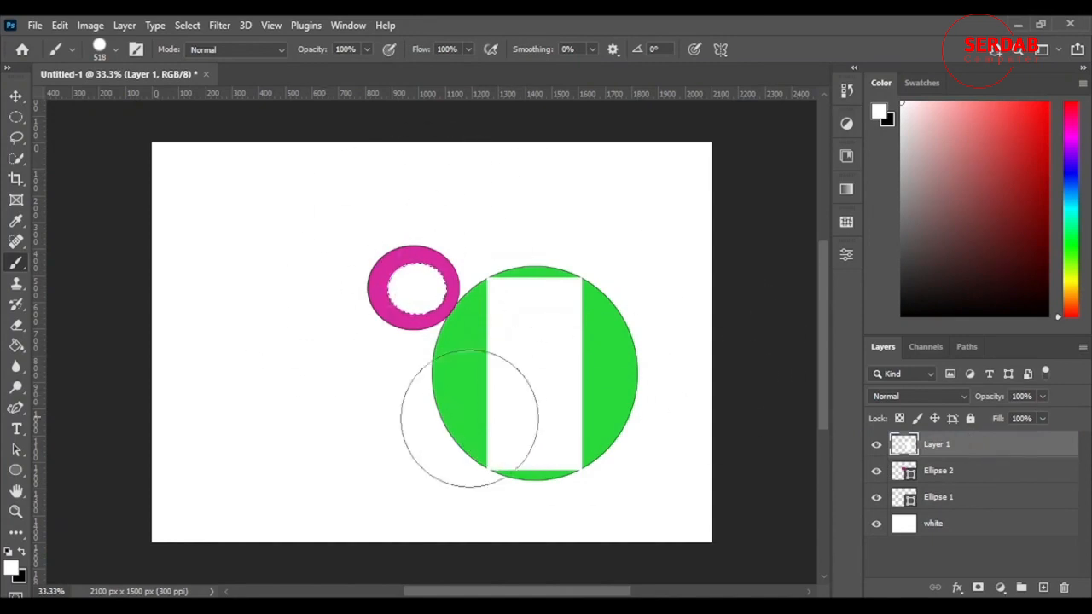
key("ctrl+d")
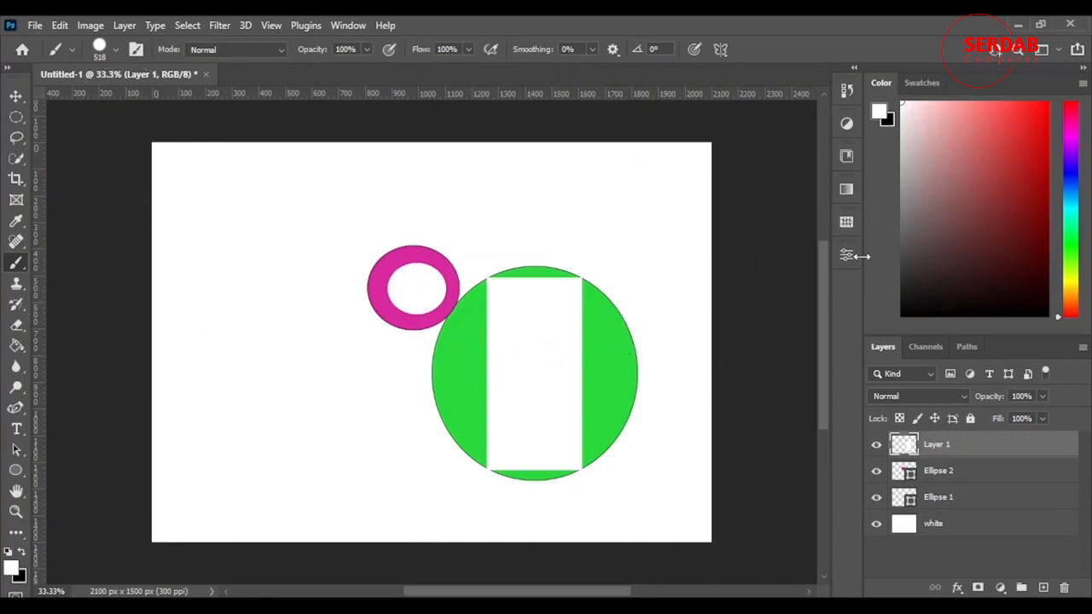
Send Layer 1 back down one level beneath the pink circle's layer
key("ctrl+bracketleft")
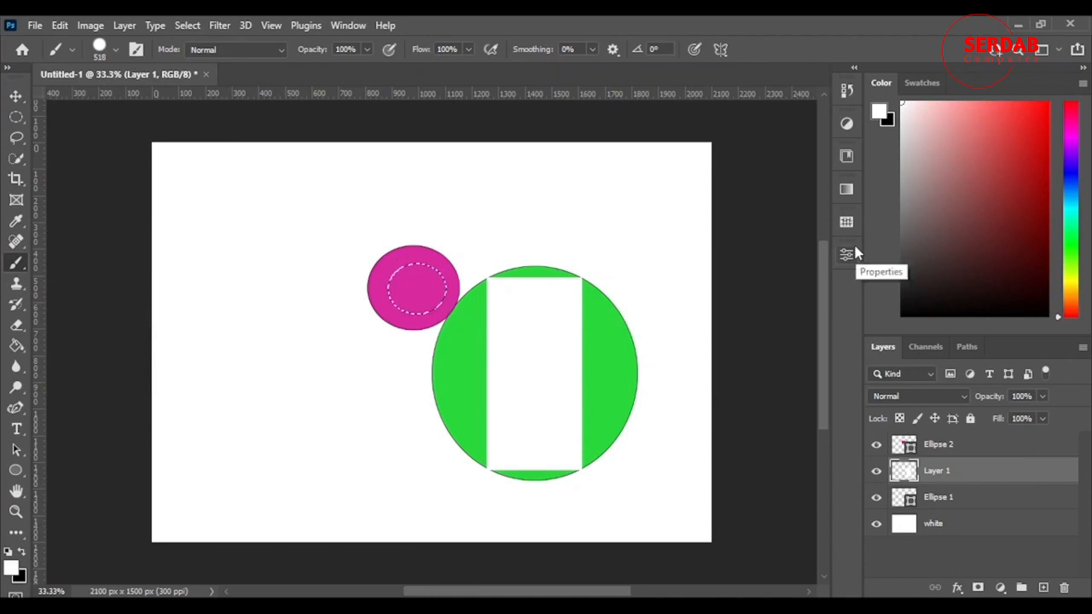
Deselect and undo the last three actions, removing the white cut-outs and Layer 1
key("ctrl+d")
key("ctrl+z")
key("ctrl+z")
key("ctrl+z")
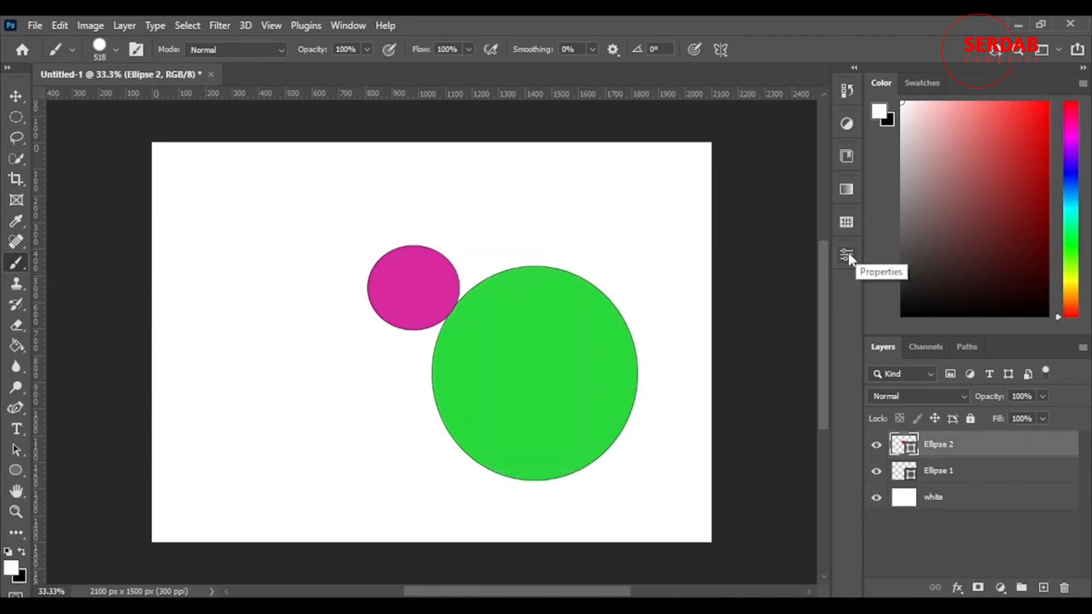
Add a new layer and paint a horizontal line along a single-row marquee selection, then deselect
key("v")
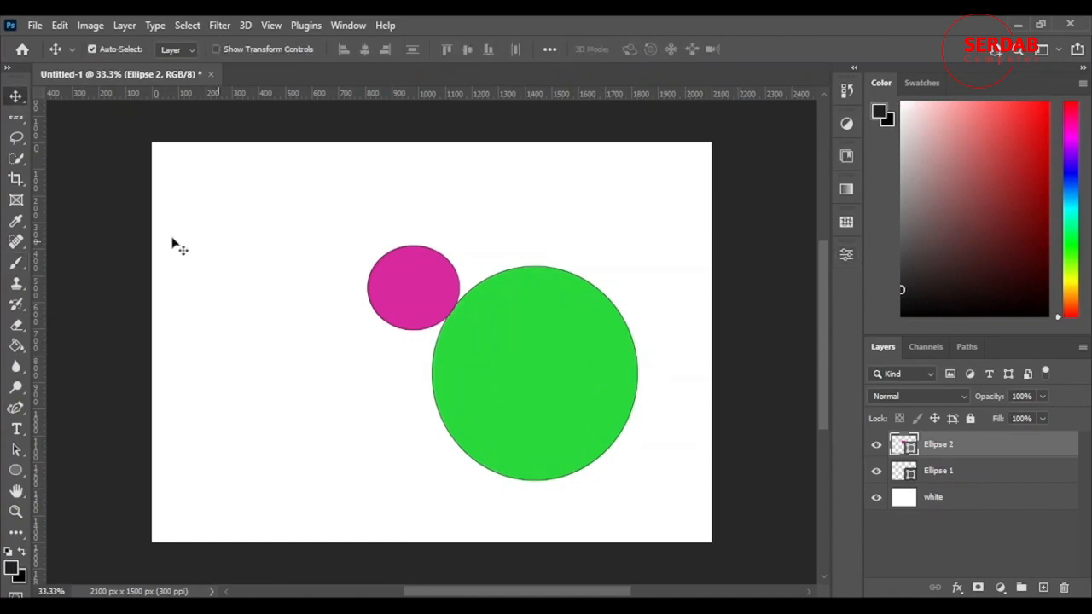
left_click(16, 116)
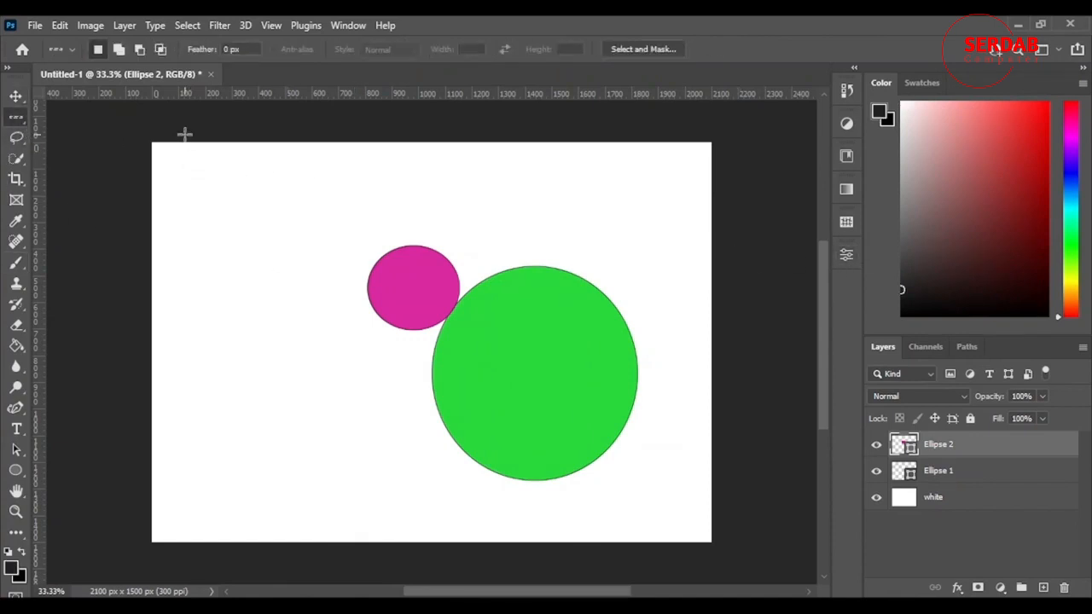
left_click_drag(134, 173, 643, 212)
left_click(16, 263)
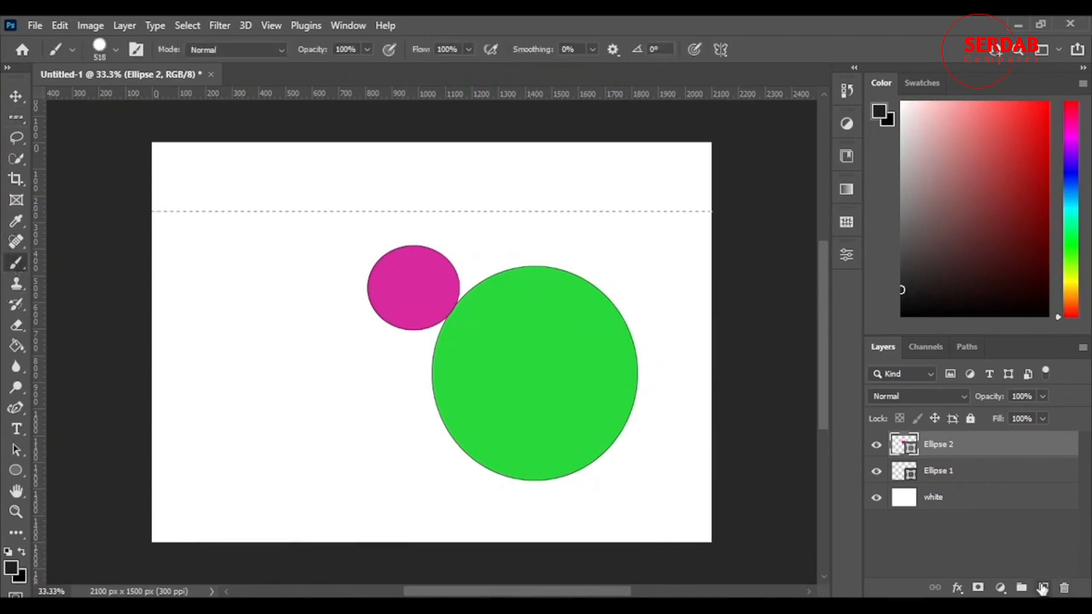
left_click(1043, 587)
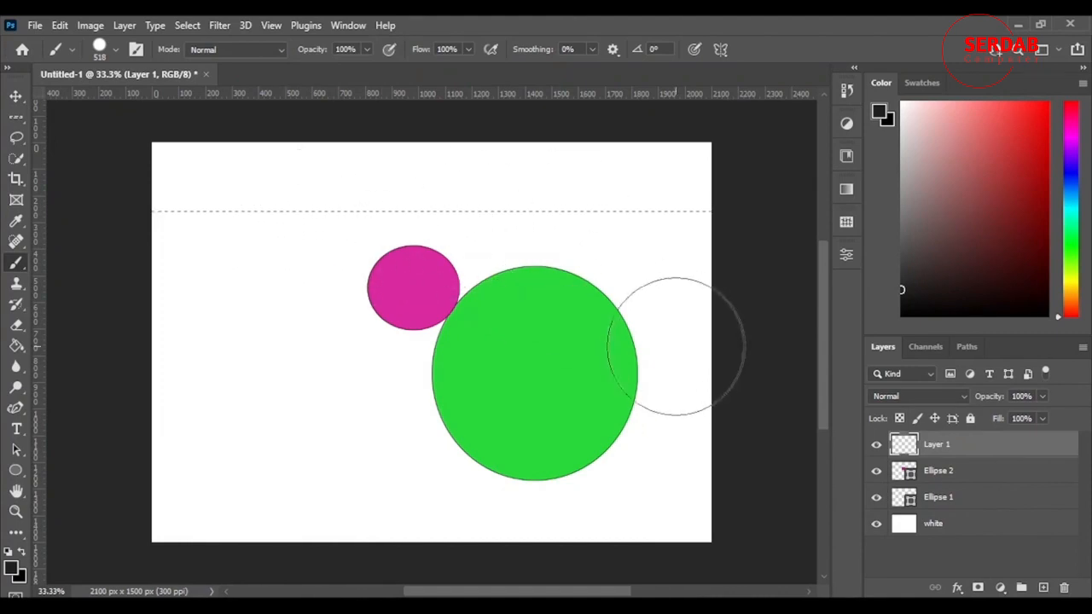
key("ctrl+d")
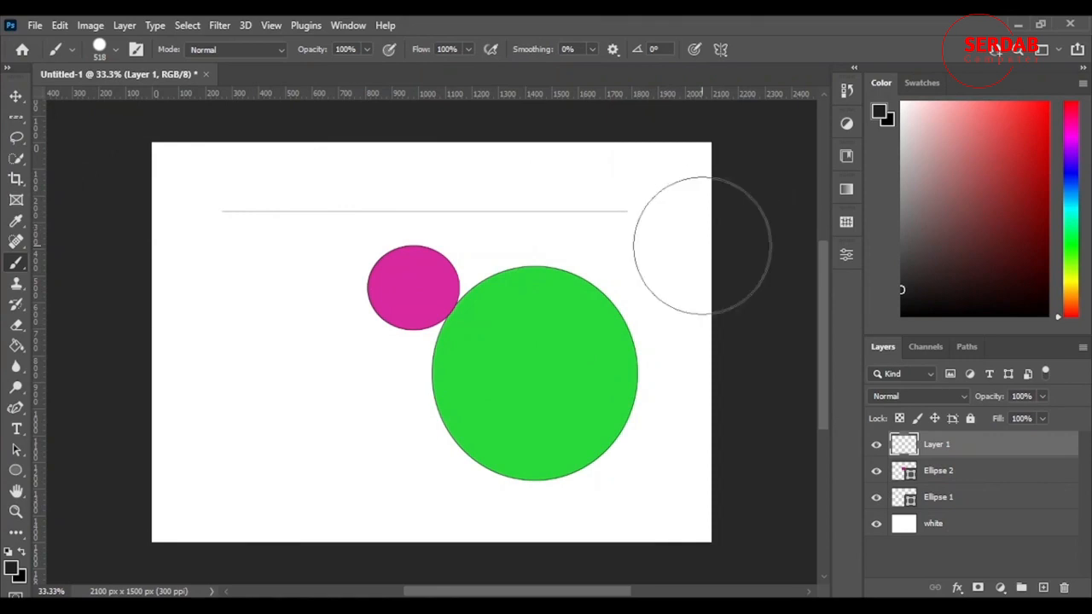
Paint a vertical line through a single-column marquee selection, then delete Layer 1
left_click(17, 117)
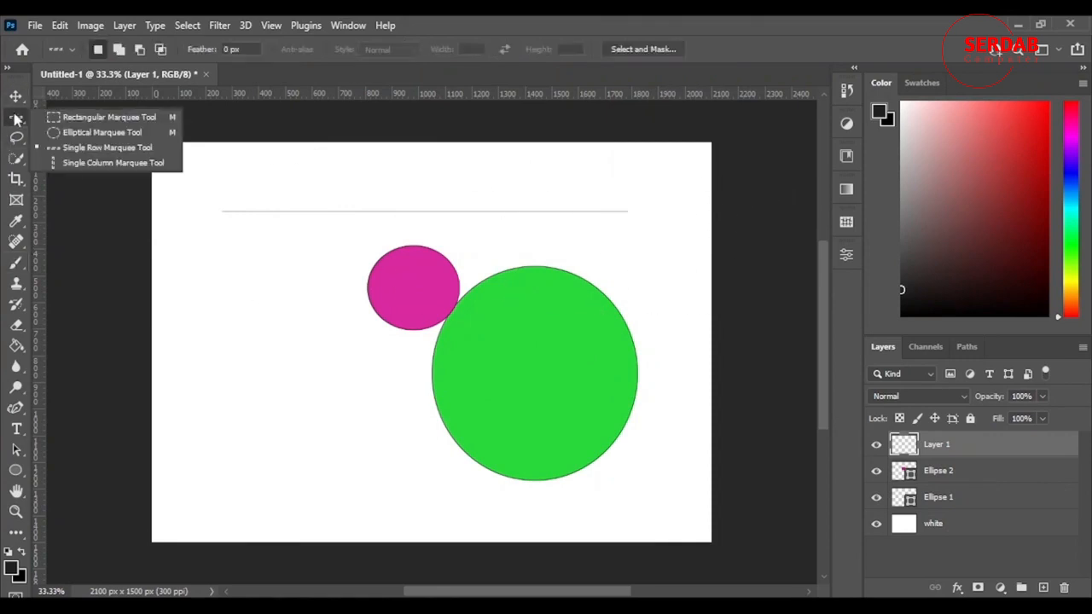
left_click(109, 163)
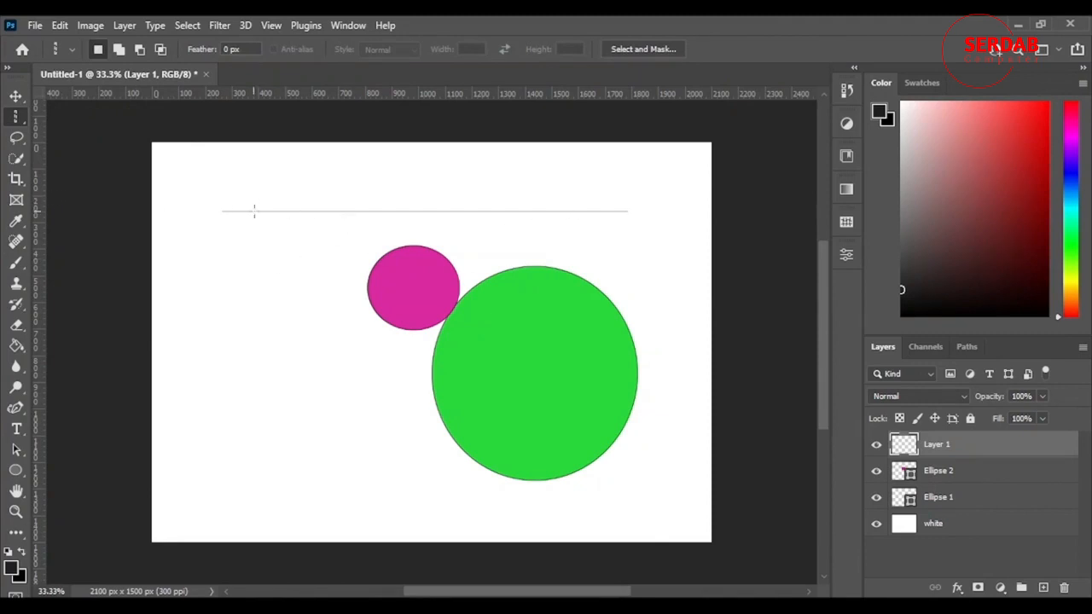
left_click_drag(199, 173, 301, 179)
left_click(16, 261)
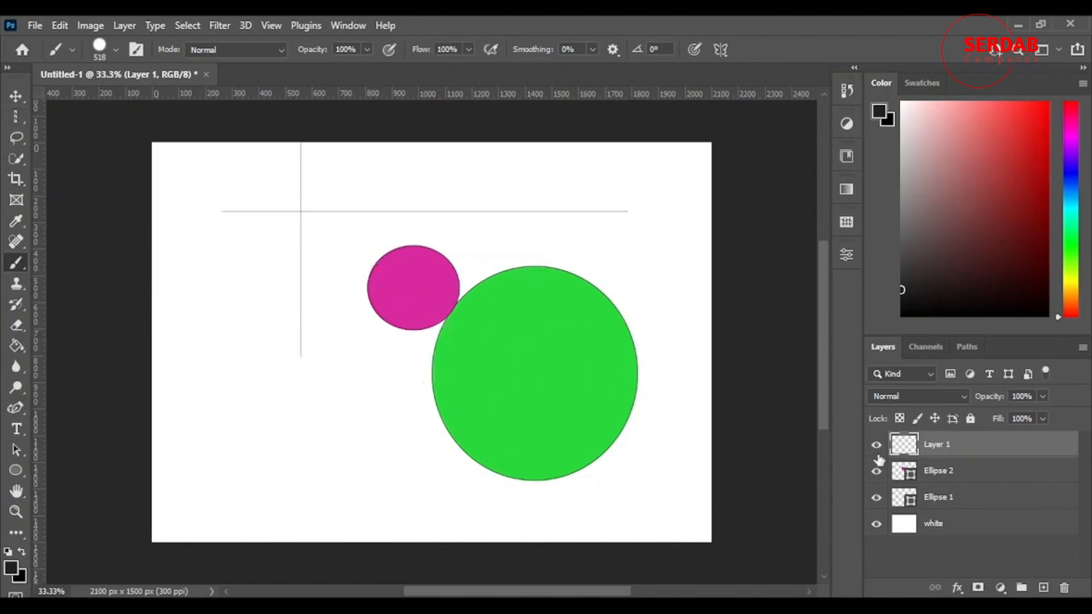
key("Delete")
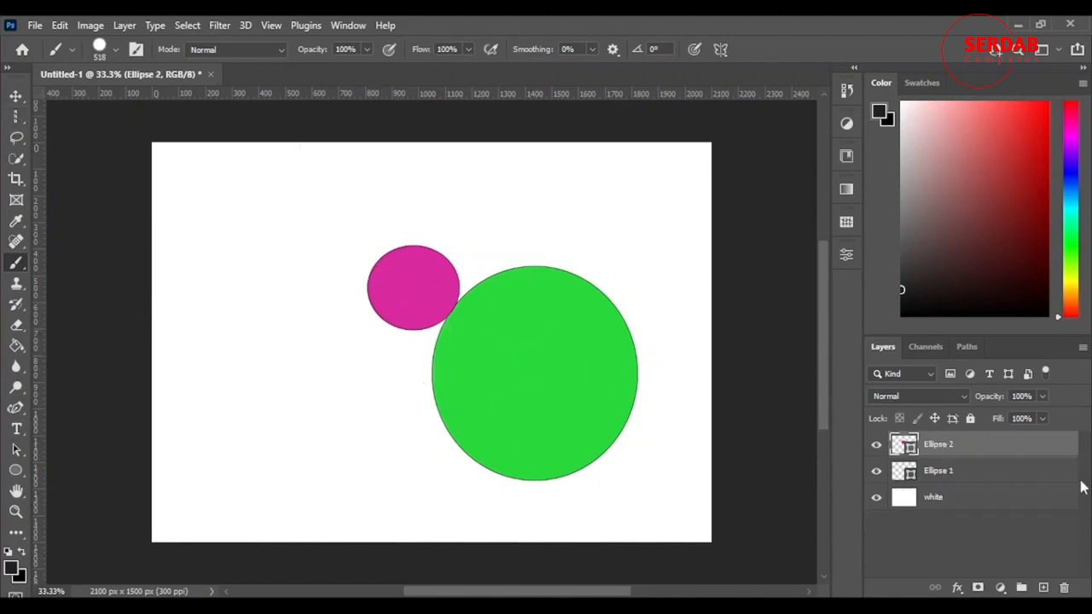
Add a new layer and draw a large freeform Lasso selection across the canvas
left_click(15, 116)
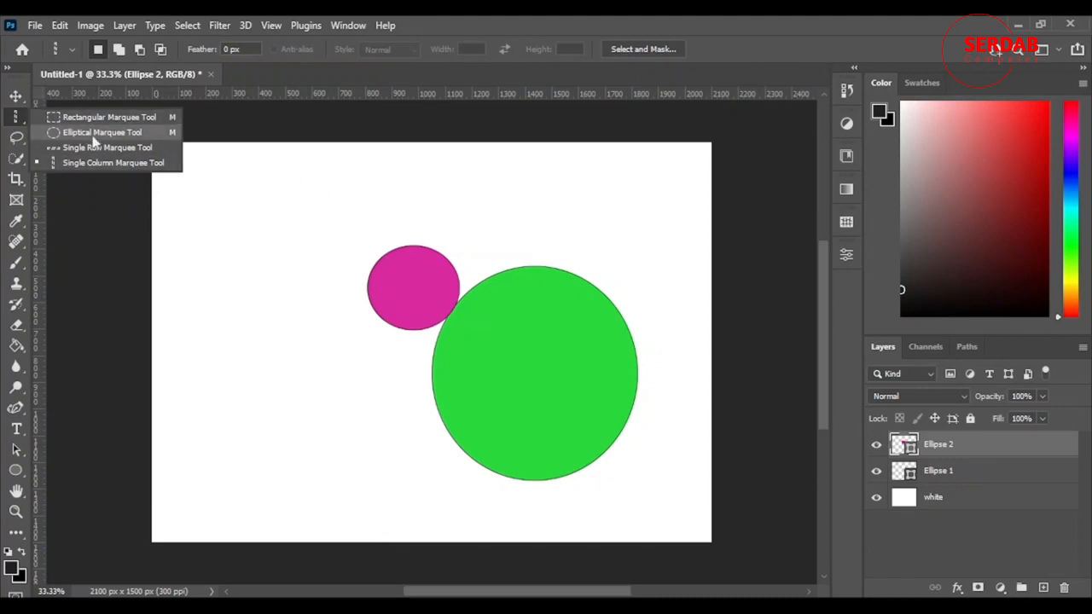
left_click(15, 140)
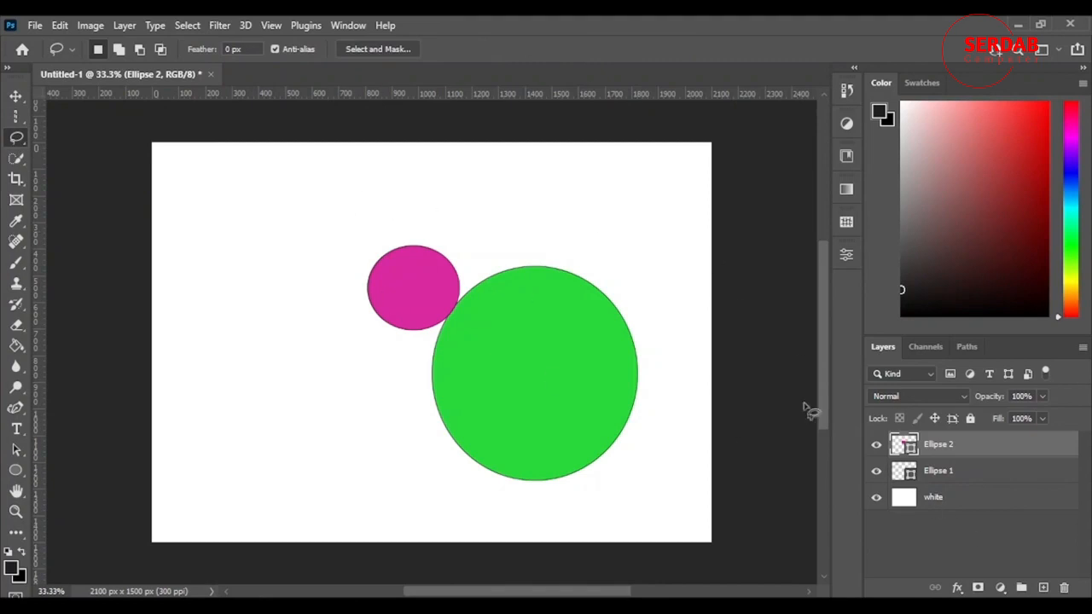
left_click(1043, 588)
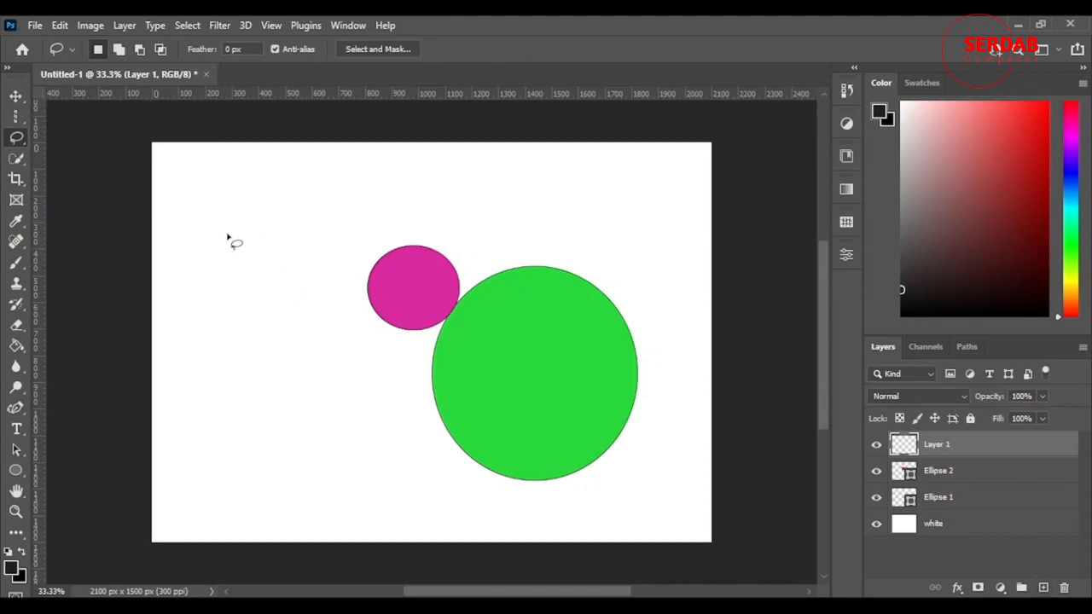
mouse_move(256, 457)
left_mouse_down()
mouse_move(306, 402)
mouse_move(180, 272)
mouse_move(269, 265)
mouse_move(289, 178)
mouse_move(377, 206)
mouse_move(465, 168)
mouse_move(521, 253)
mouse_move(605, 278)
mouse_move(610, 429)
mouse_move(506, 491)
mouse_move(400, 410)
mouse_move(300, 465)
mouse_move(215, 466)
mouse_move(273, 455)
left_mouse_up()
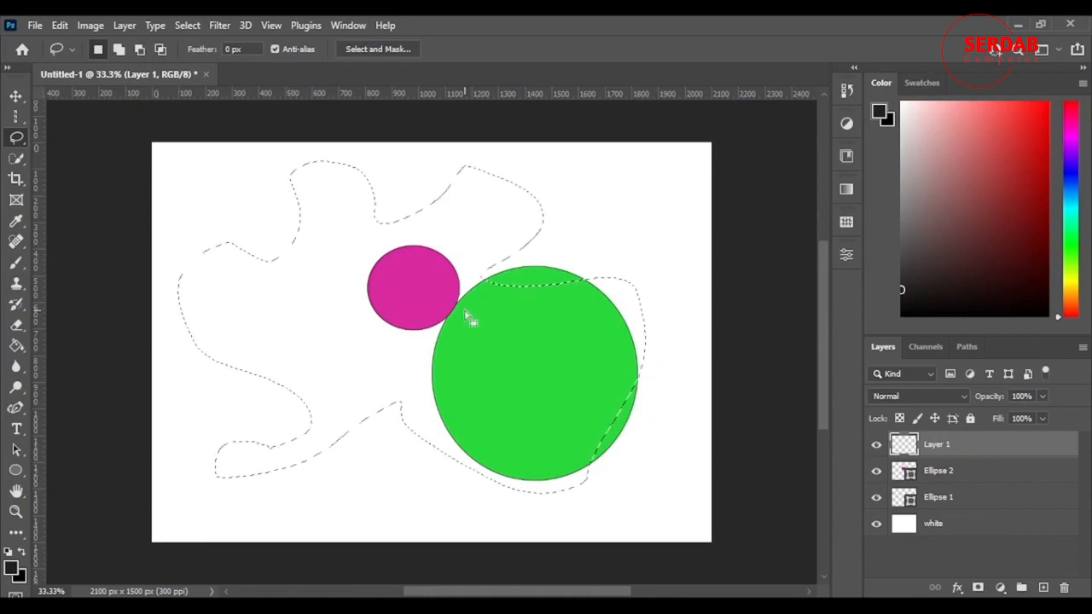
Brush a mauve fill inside the lasso selection, delete the fill, and deselect
left_click(15, 262)
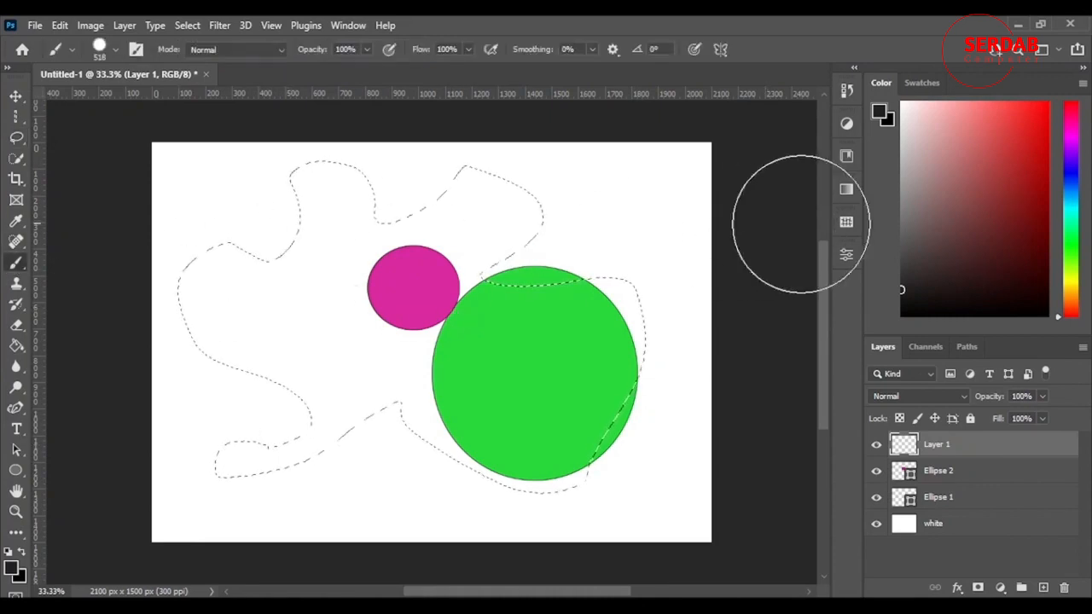
left_click(949, 166)
mouse_move(546, 342)
left_mouse_down()
mouse_move(535, 309)
mouse_move(586, 187)
mouse_move(312, 207)
mouse_move(237, 341)
mouse_move(261, 256)
mouse_move(182, 312)
left_mouse_up()
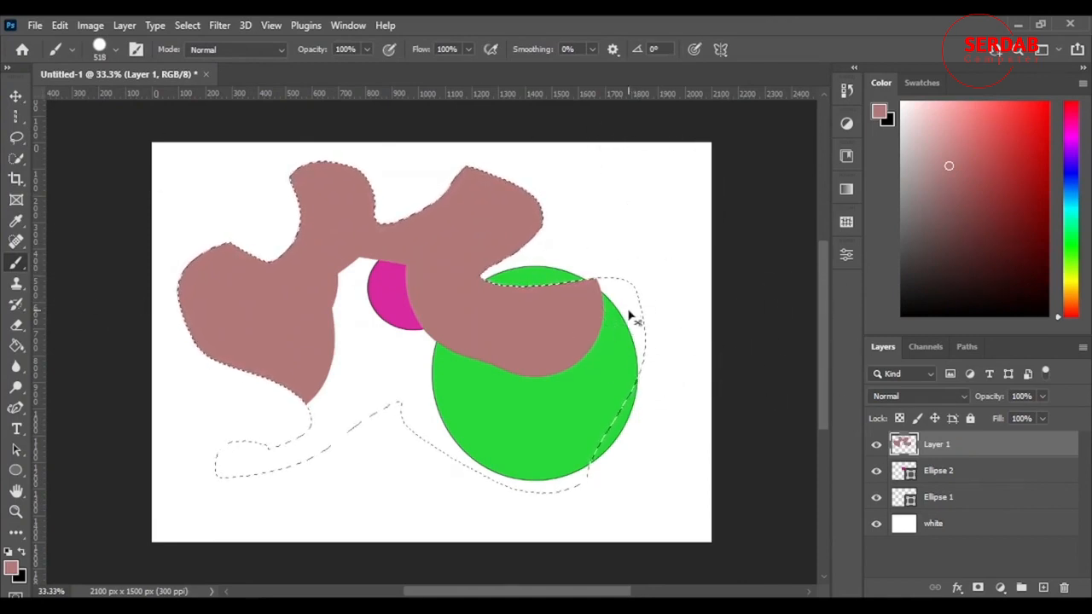
key("Delete")
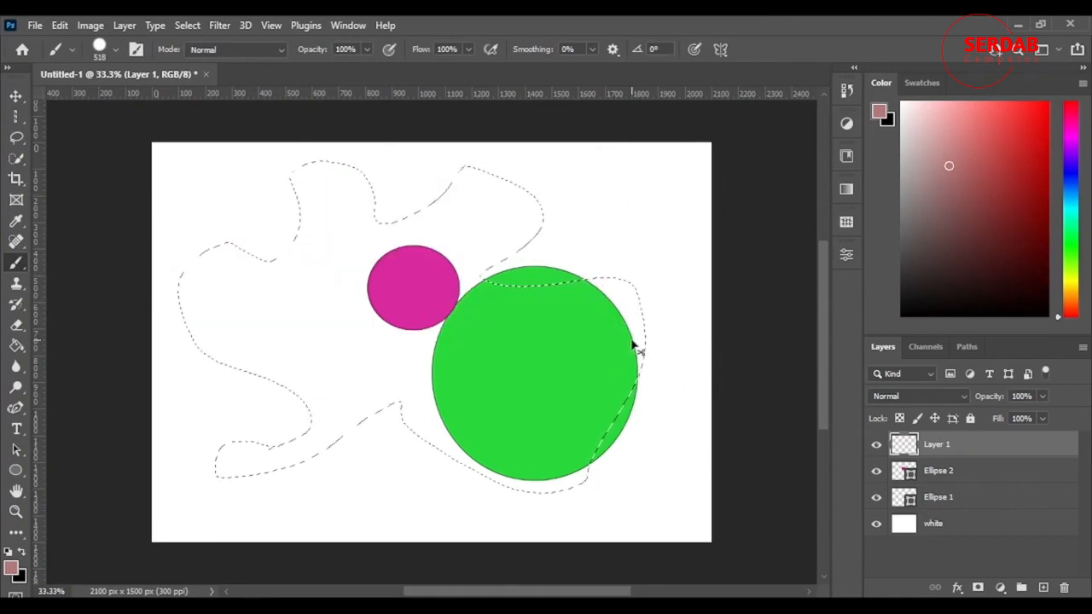
left_click(963, 475)
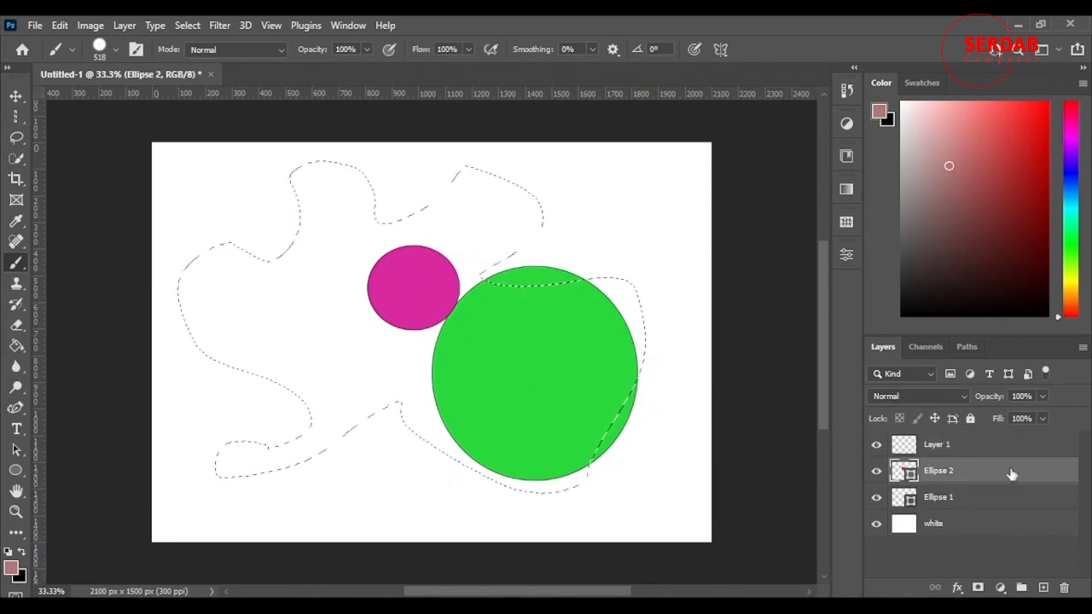
left_click(1003, 452)
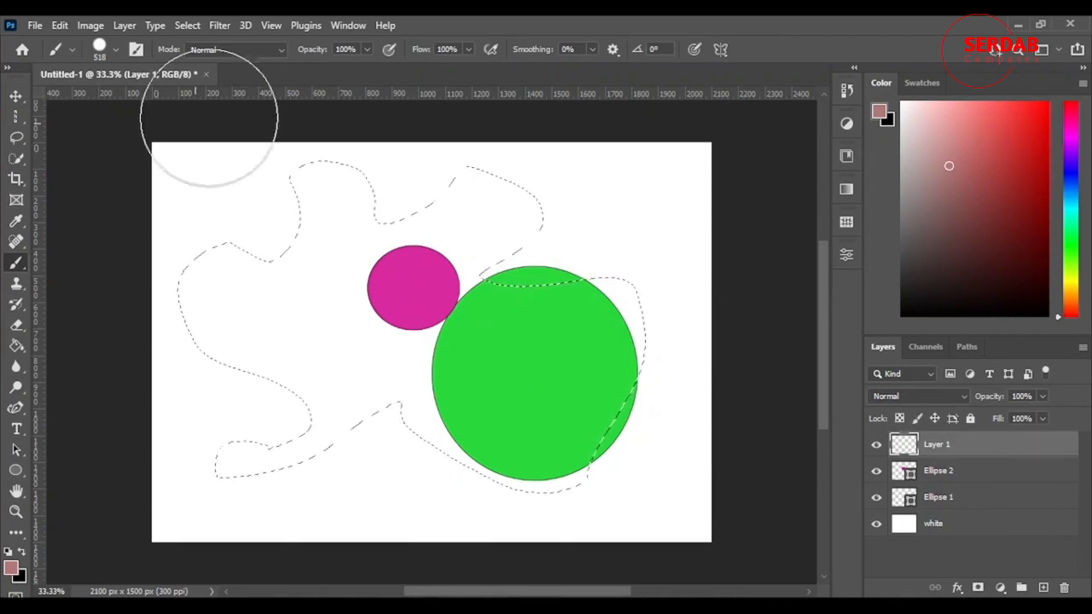
key("ctrl+d")
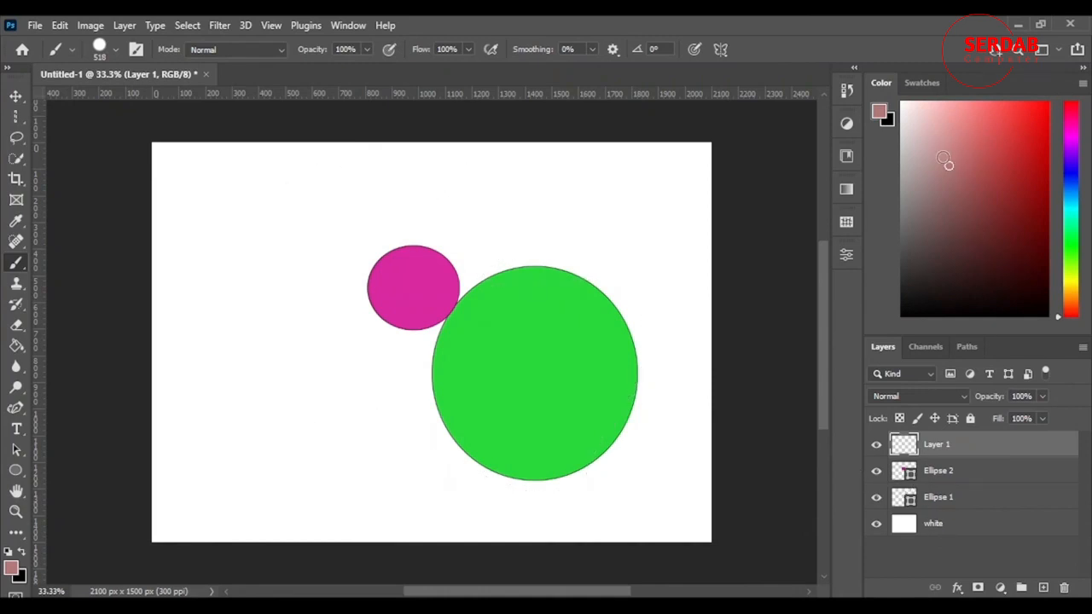
Pick a bright red foreground colour and brush a large red shape on Layer 1
mouse_move(987, 179)
left_mouse_down()
mouse_move(996, 119)
mouse_move(1046, 103)
left_mouse_up()
mouse_move(273, 270)
left_mouse_down()
mouse_move(252, 458)
mouse_move(301, 424)
mouse_move(355, 430)
mouse_move(323, 416)
left_mouse_up()
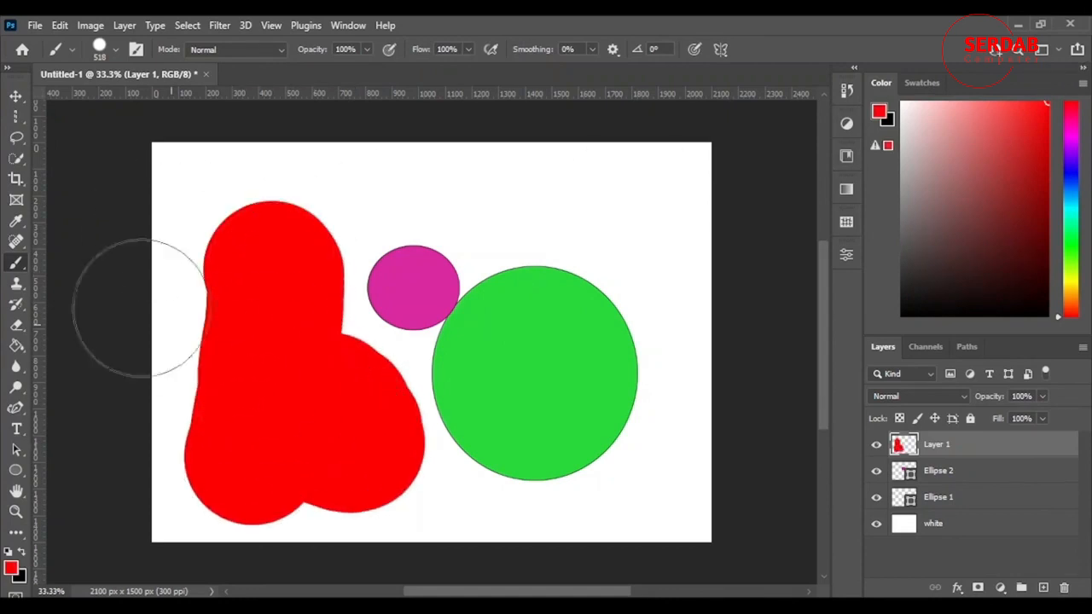
Lasso a heart shape out of the red paint and copy it to a new layer
left_click(16, 137)
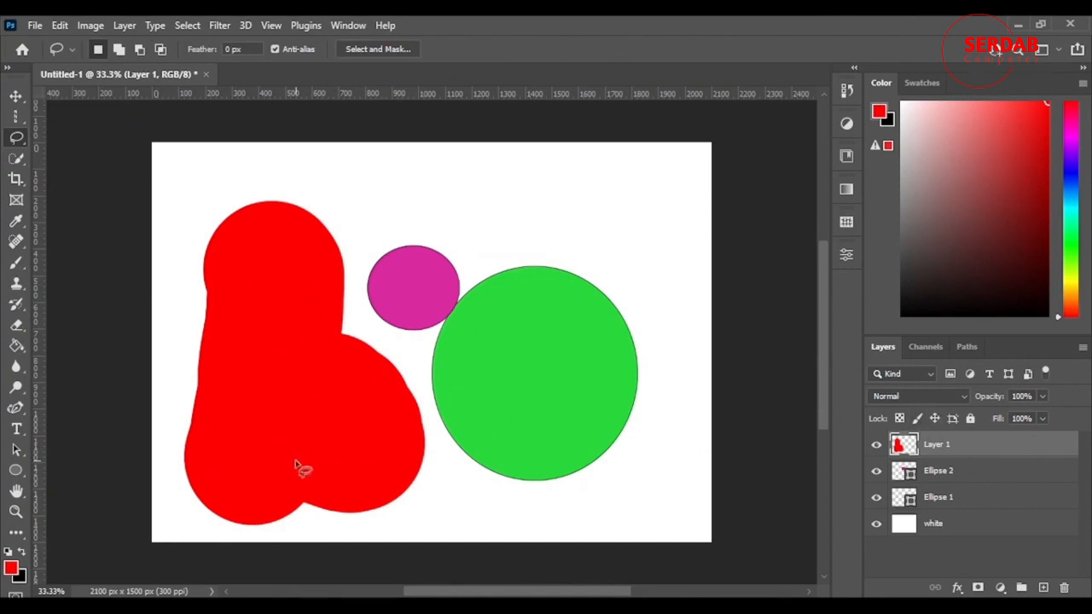
mouse_move(296, 461)
left_mouse_down()
mouse_move(246, 390)
mouse_move(257, 353)
mouse_move(291, 357)
mouse_move(302, 387)
mouse_move(333, 350)
mouse_move(360, 371)
mouse_move(361, 398)
mouse_move(297, 465)
left_mouse_up()
key("ctrl+j")
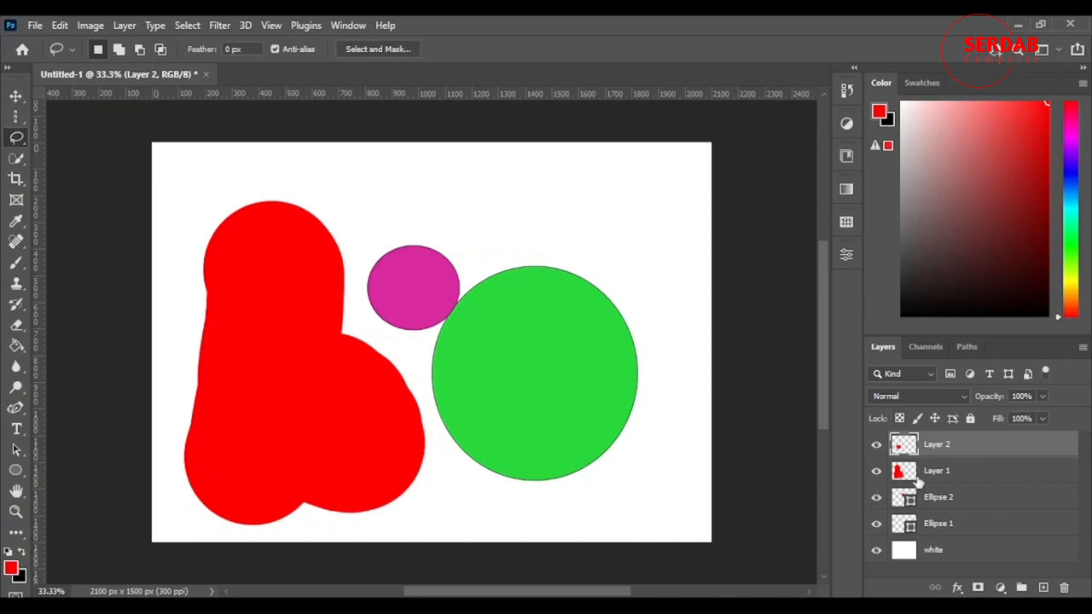
Hide Layer 1, move the heart onto the top of the green circle, then swap the two layers' visibility
left_click(876, 471)
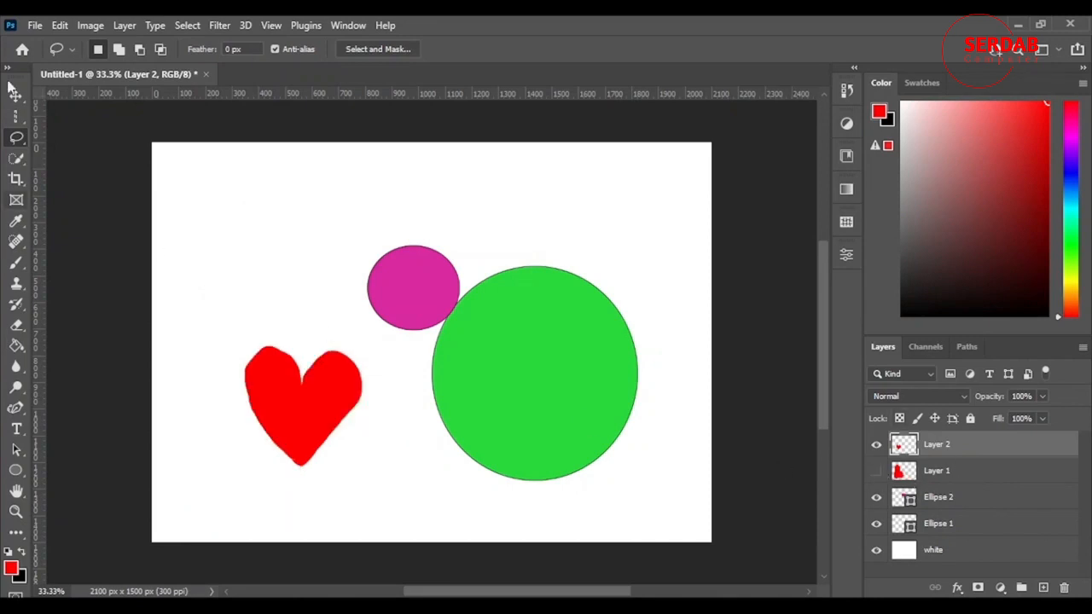
key("v")
left_click_drag(342, 433, 604, 290)
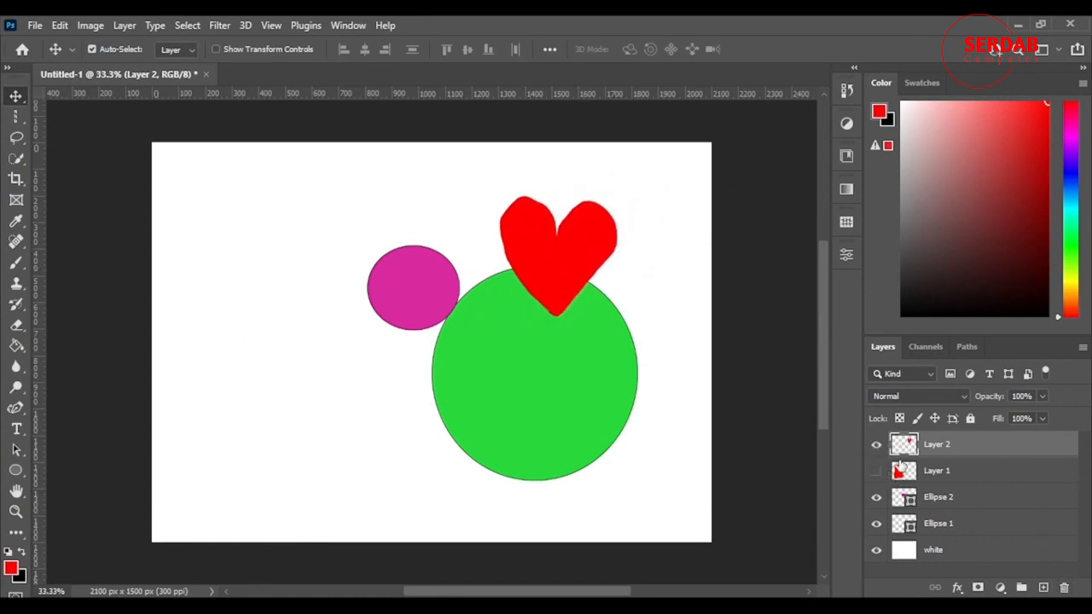
left_click(876, 444)
left_click(876, 471)
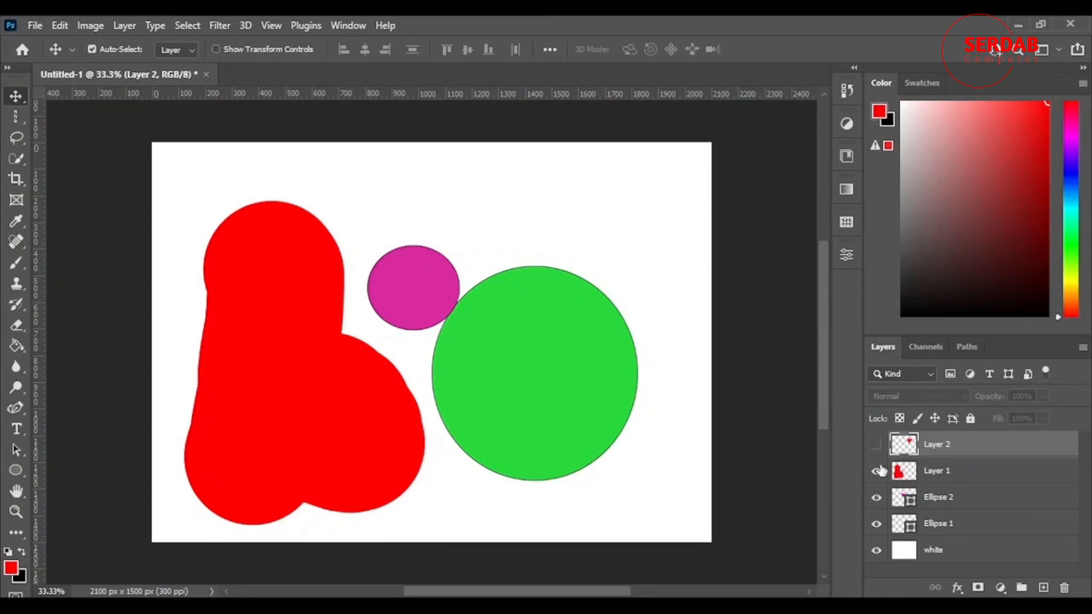
Delete the heart layer, Layer 2
left_click(17, 119)
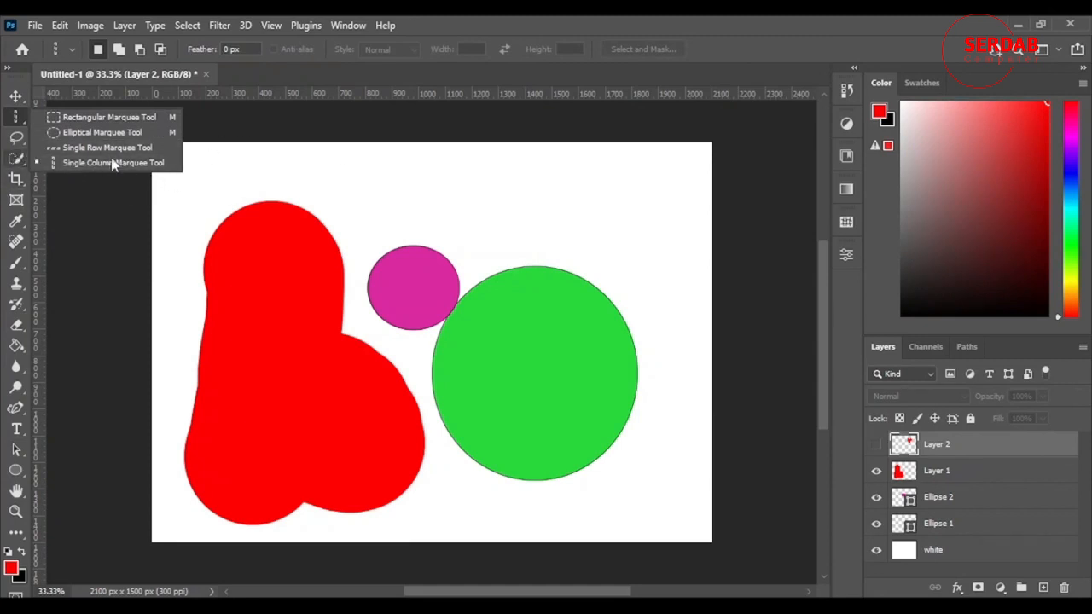
left_click(931, 454)
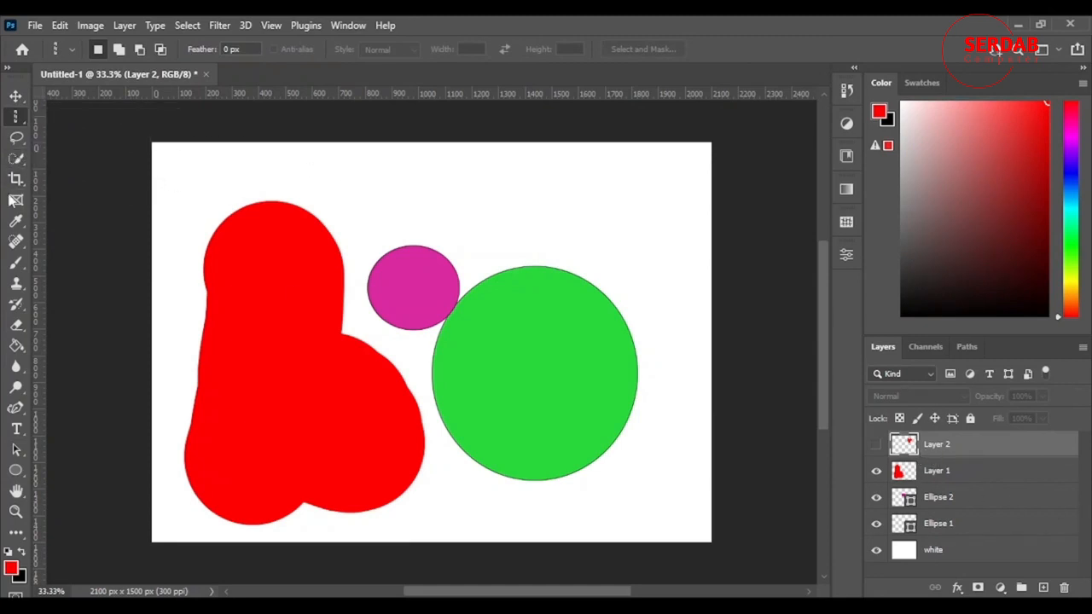
left_click(15, 139)
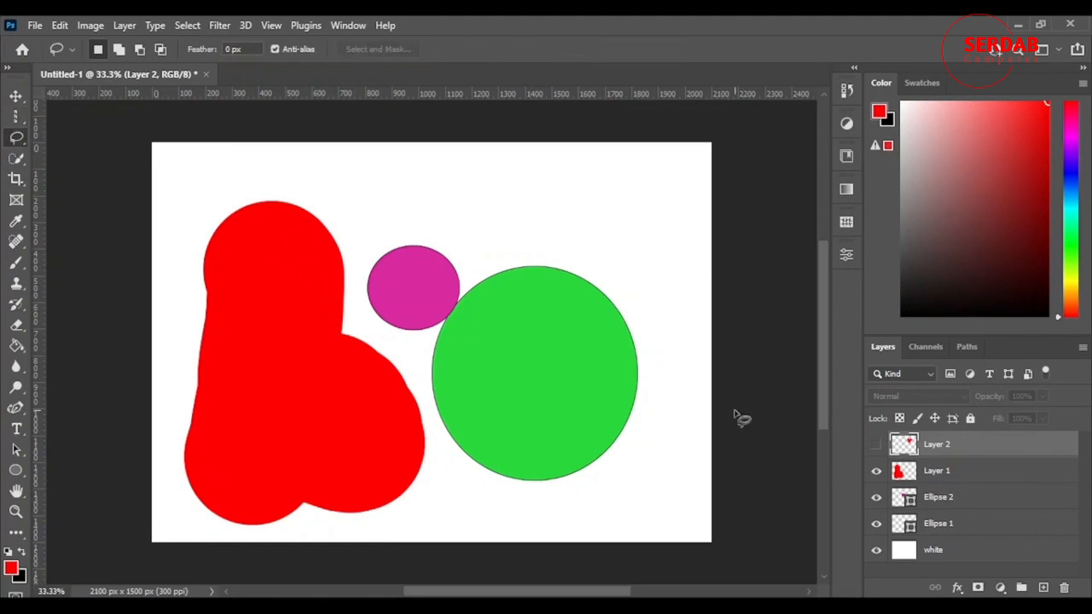
key("Delete")
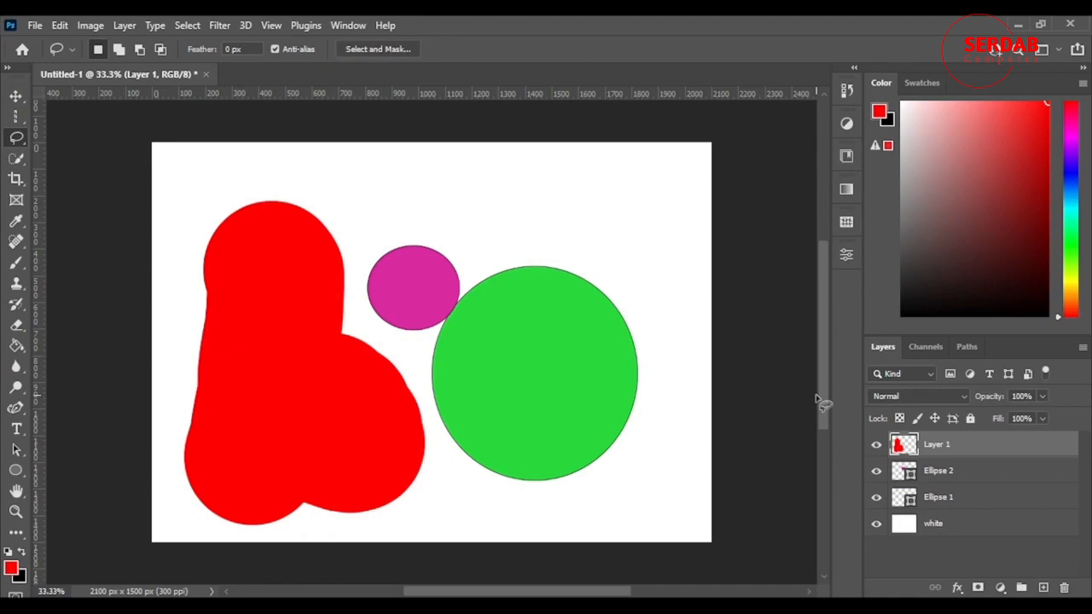
Select a triangle inside the red paint with the Polygonal Lasso tool and copy it to a new layer
right_click(15, 143)
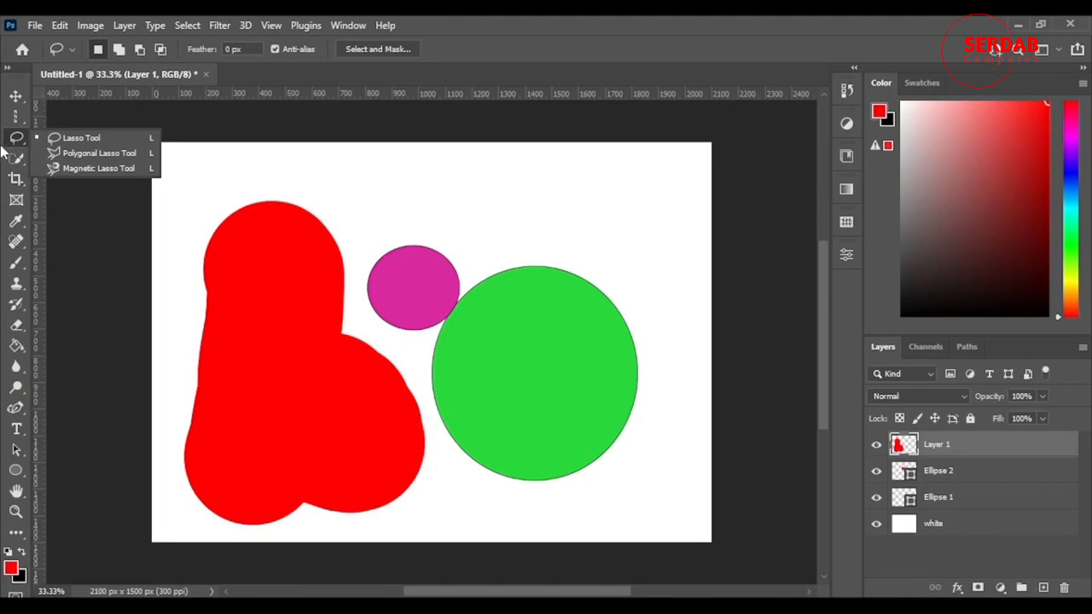
left_click(4, 156)
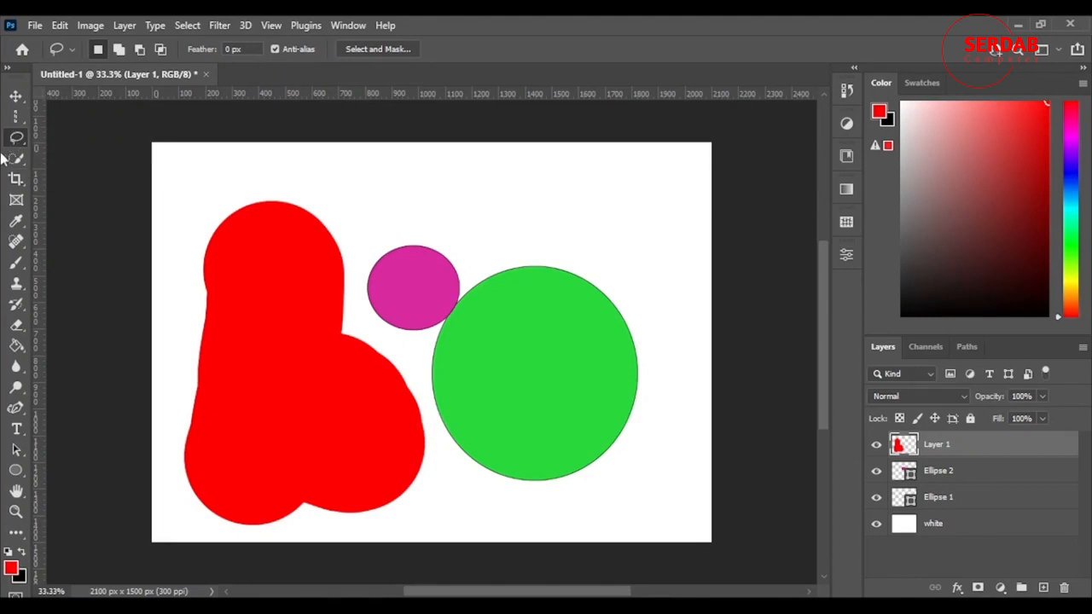
right_click(15, 141)
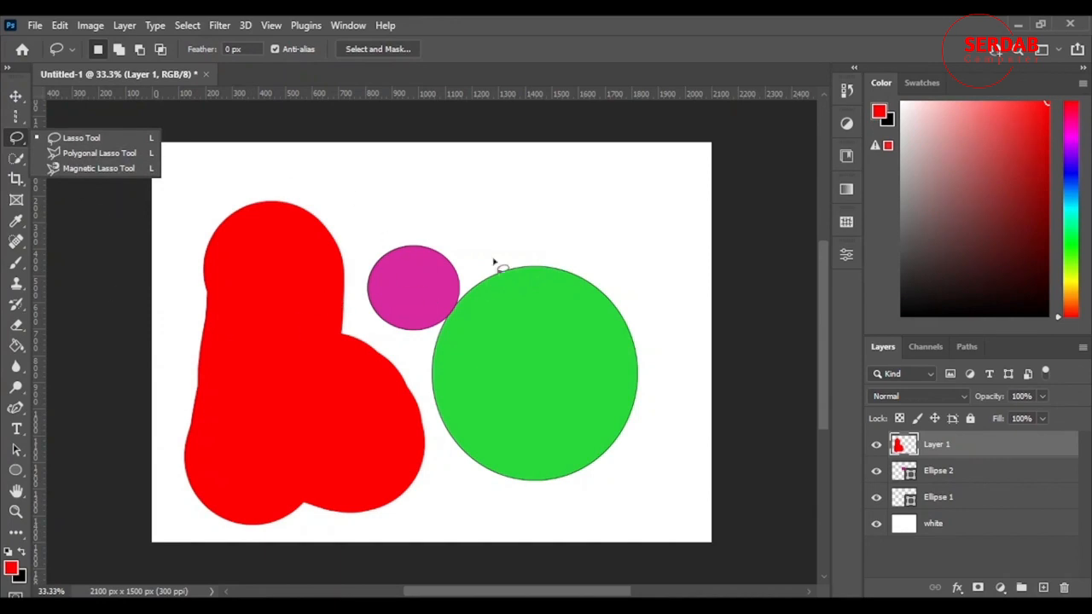
left_click(65, 157)
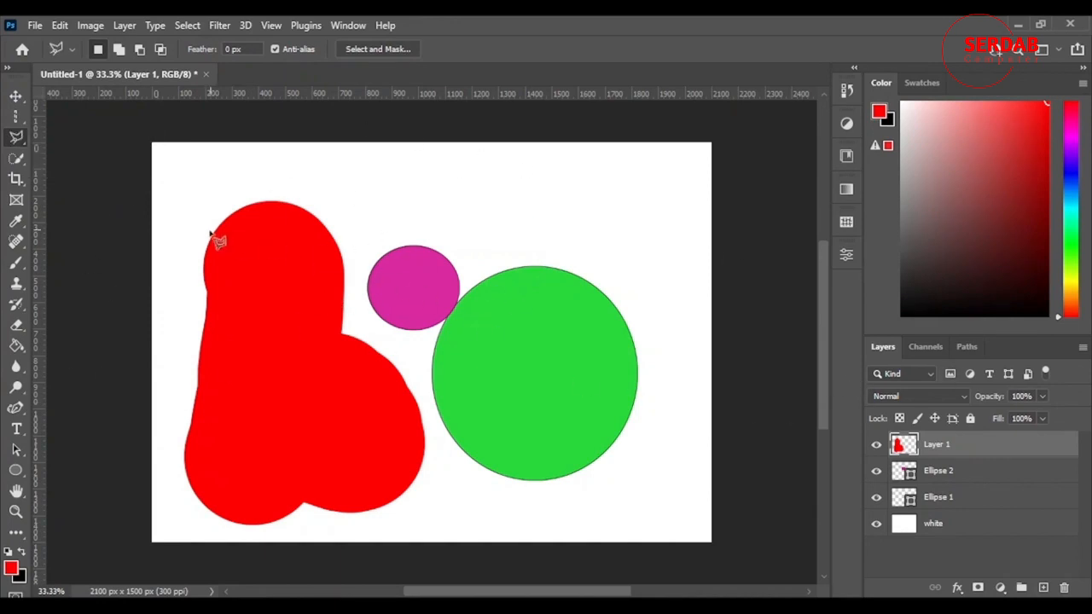
left_click(216, 419)
left_click(349, 421)
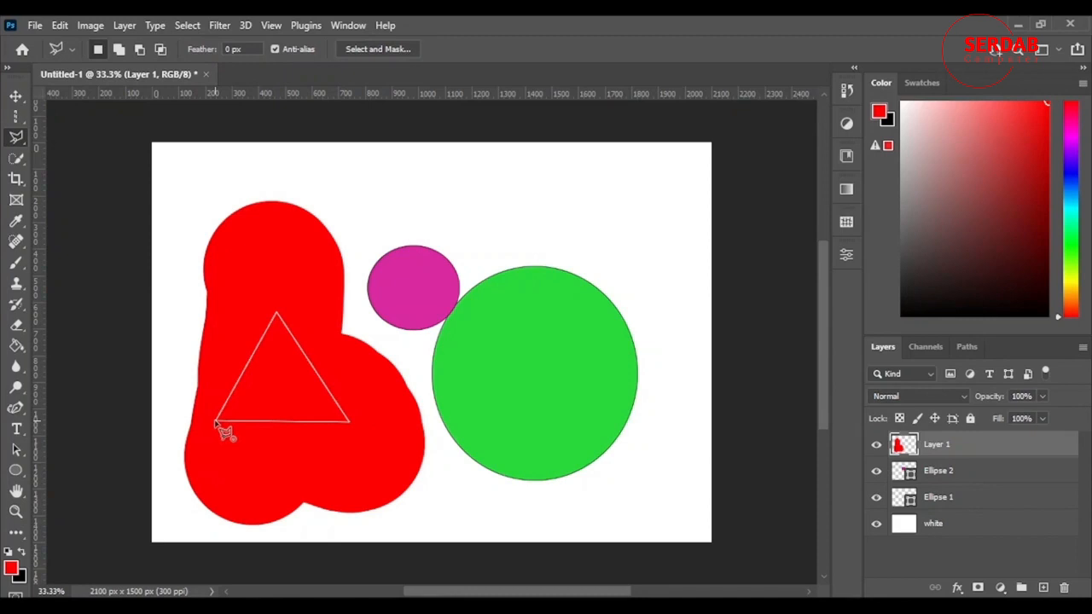
left_click(216, 423)
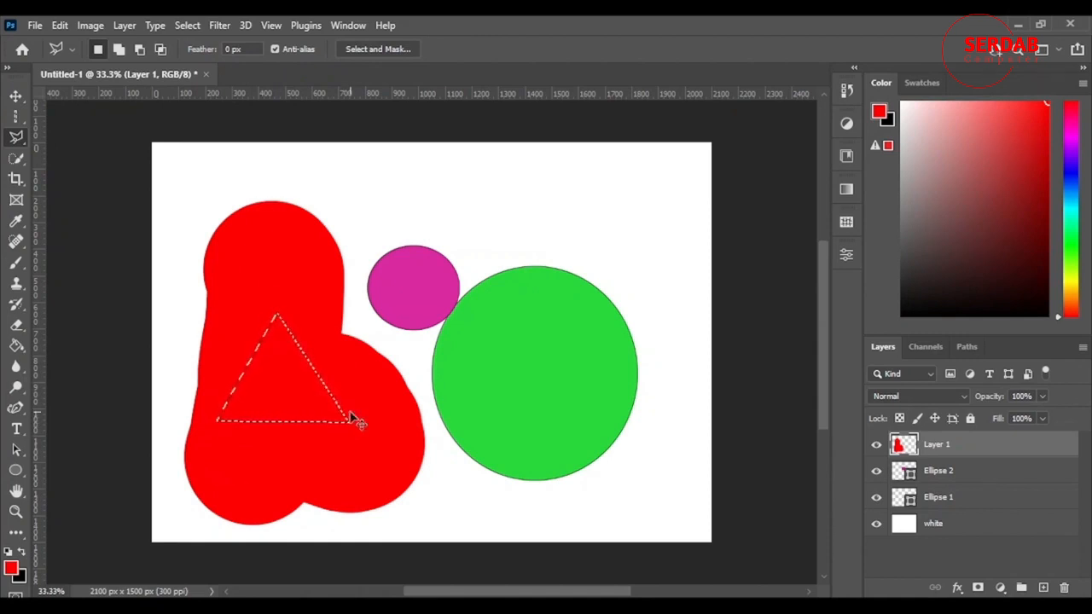
key("ctrl+j")
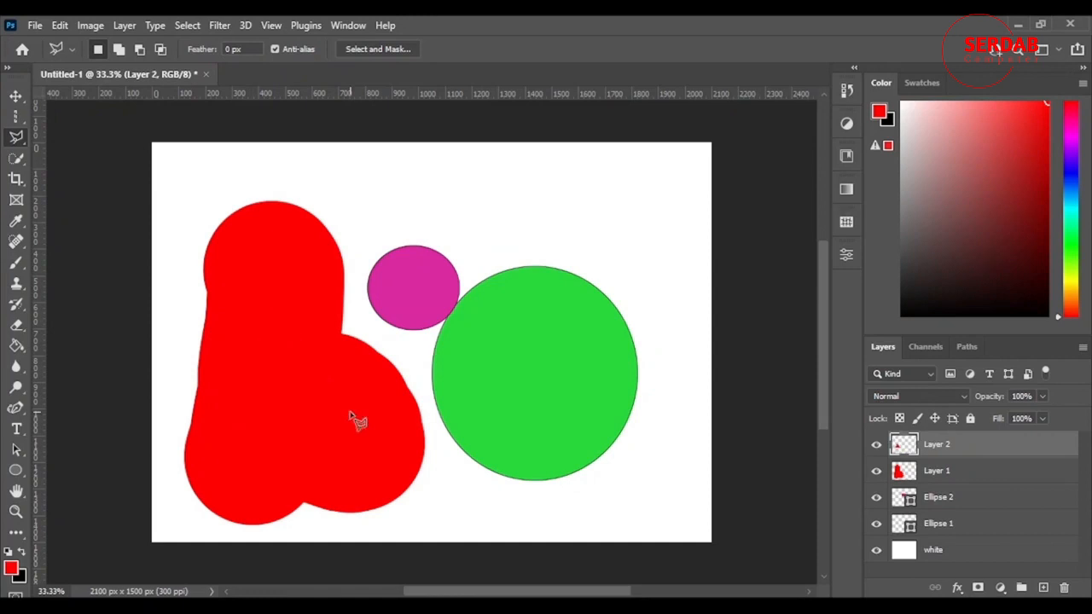
Hide Layer 1 to view the triangle, show it again, and delete the triangle layer, Layer 2
left_click(877, 471)
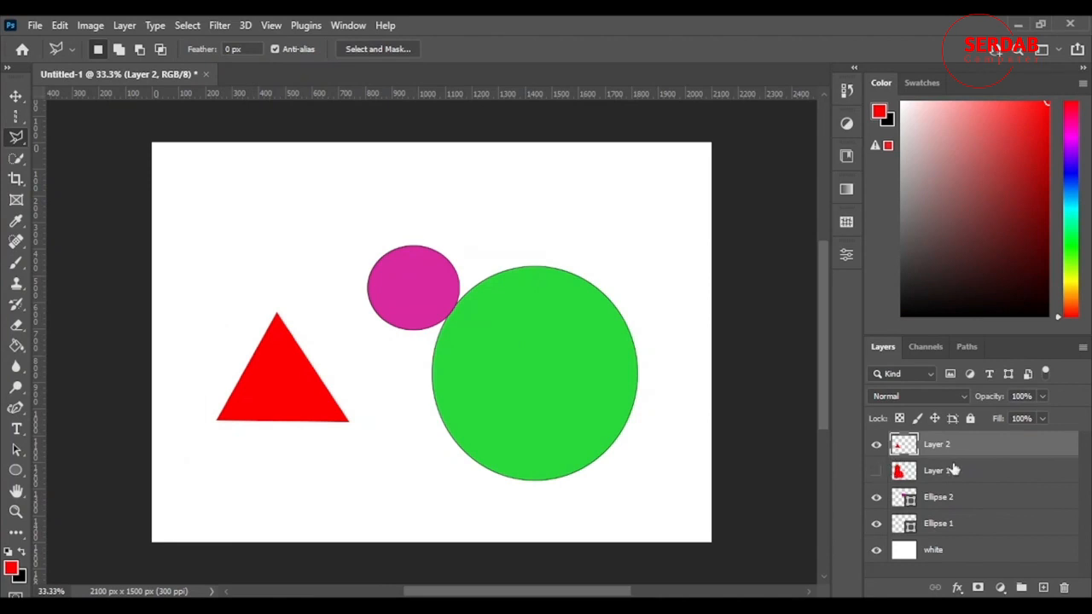
left_click(877, 471)
key("Delete")
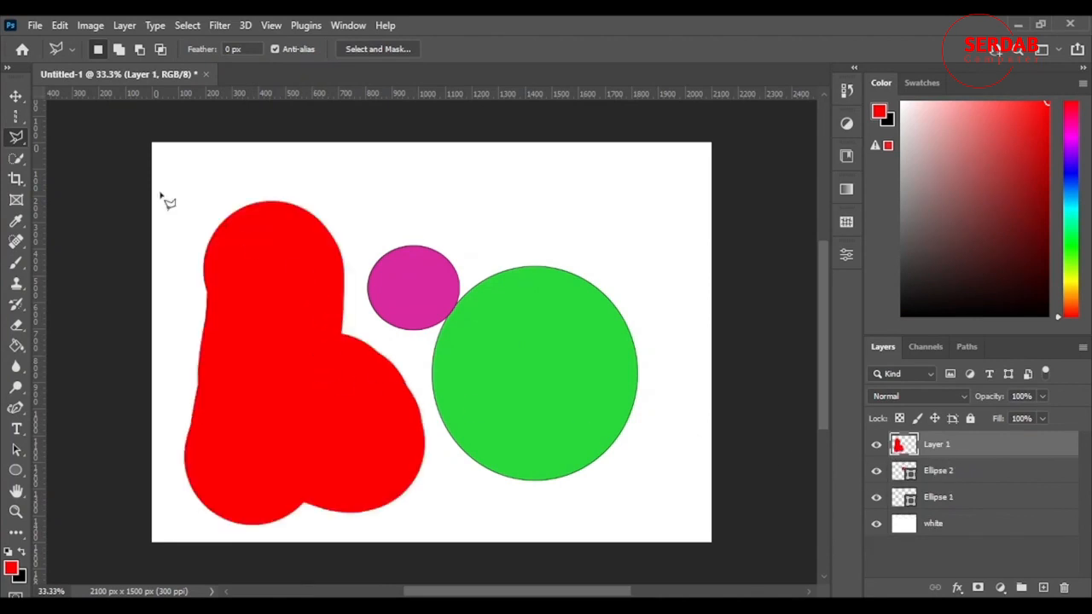
Trace around the entire red shape with the Magnetic Lasso tool
right_click(21, 147)
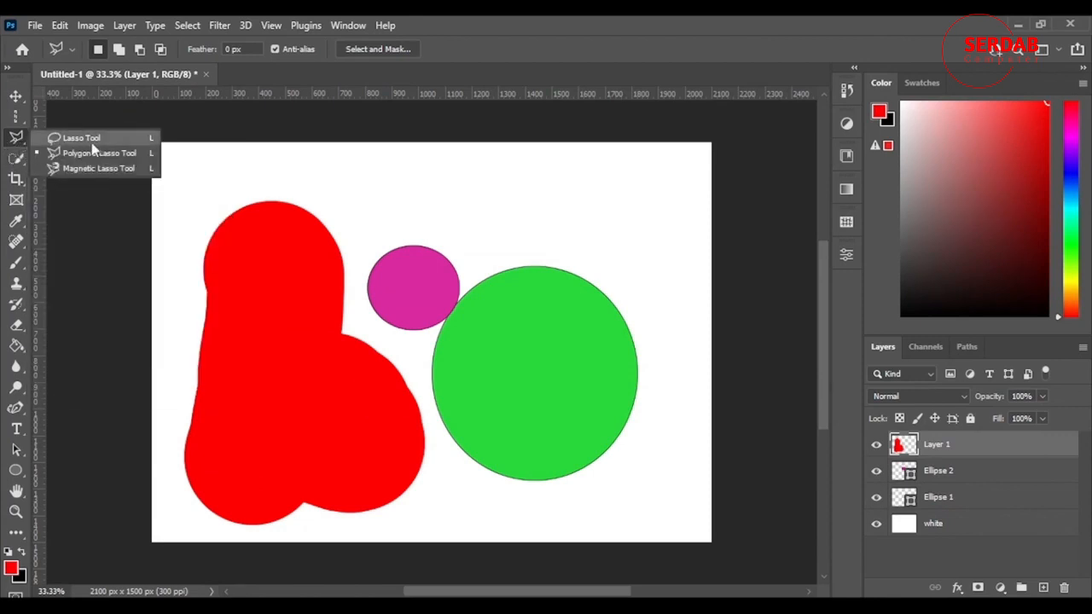
left_click(119, 169)
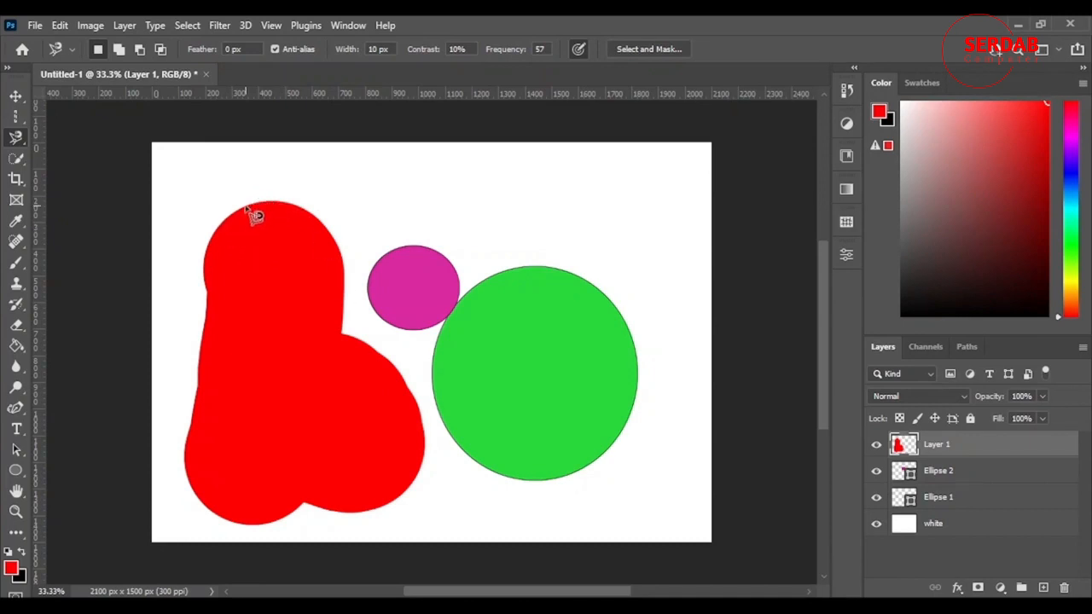
left_click(245, 206)
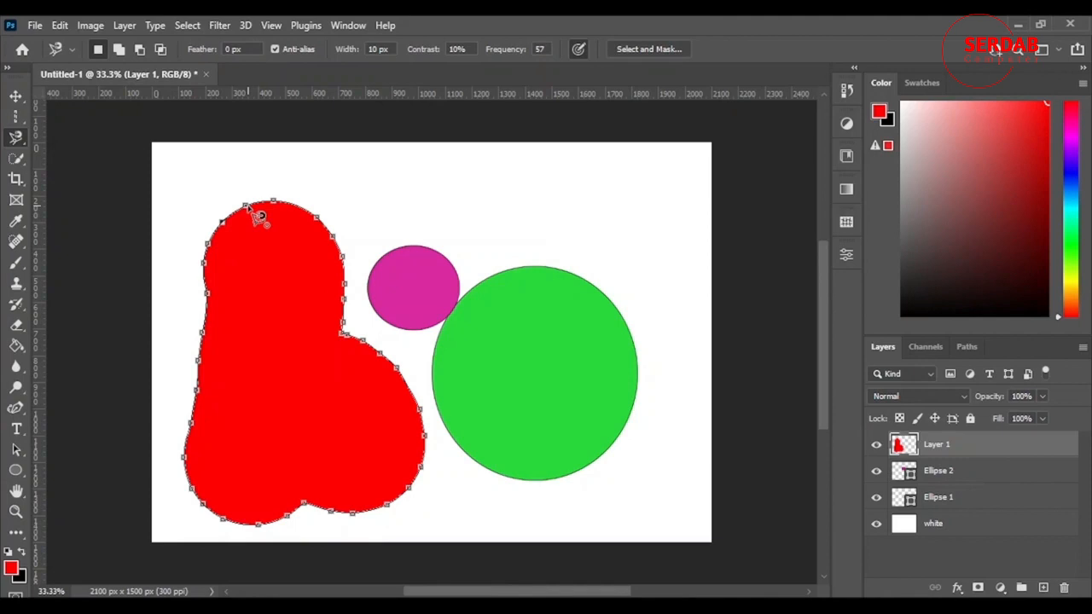
left_click(254, 213)
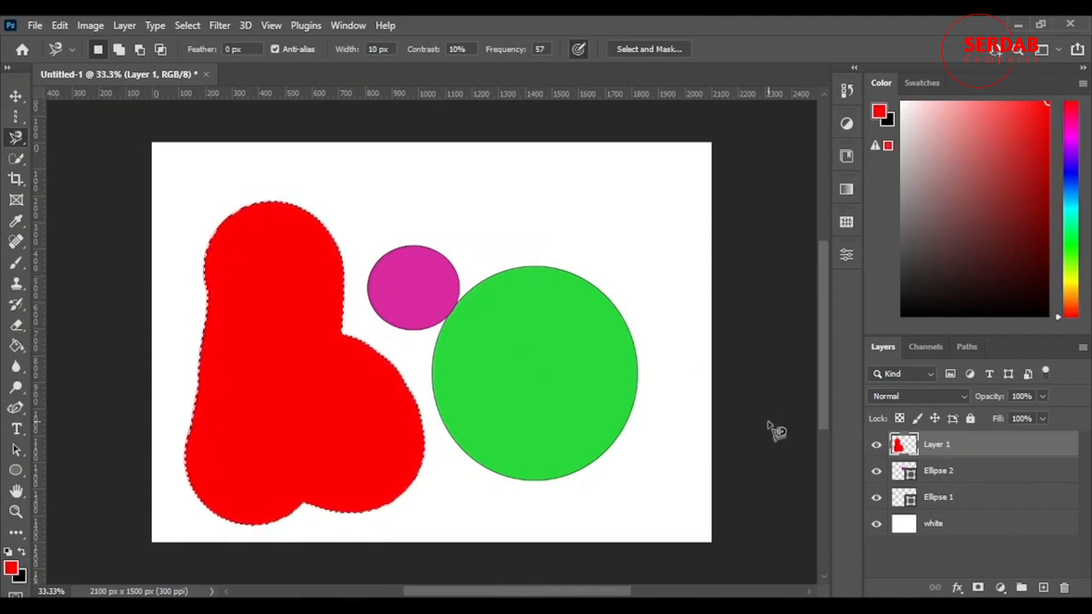
Move the selected red shape slightly down and left, then deselect it
left_click(14, 94)
left_click_drag(287, 381, 253, 406)
key("ctrl+d")
Trace a small area inside the red shape with the Magnetic Lasso and copy it to a new layer
left_click(17, 137)
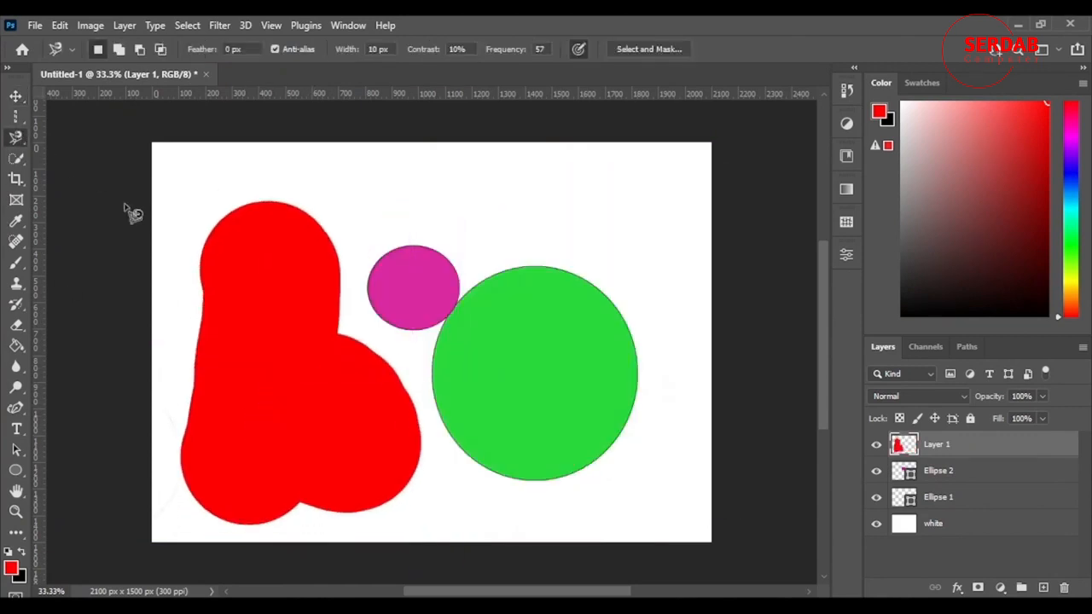
left_click(246, 454)
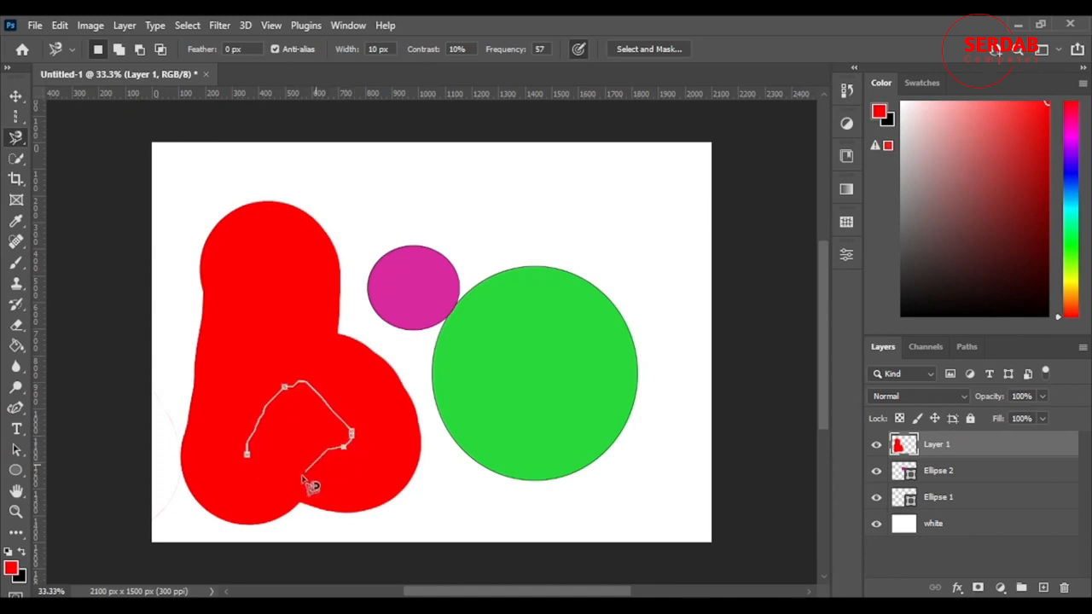
left_click(248, 453)
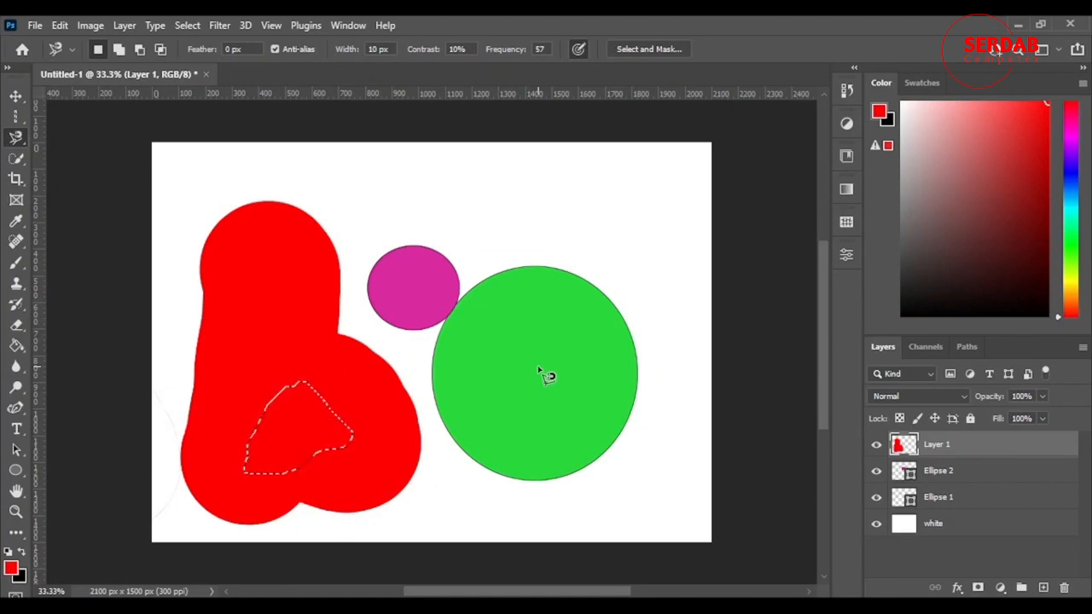
key("ctrl+j")
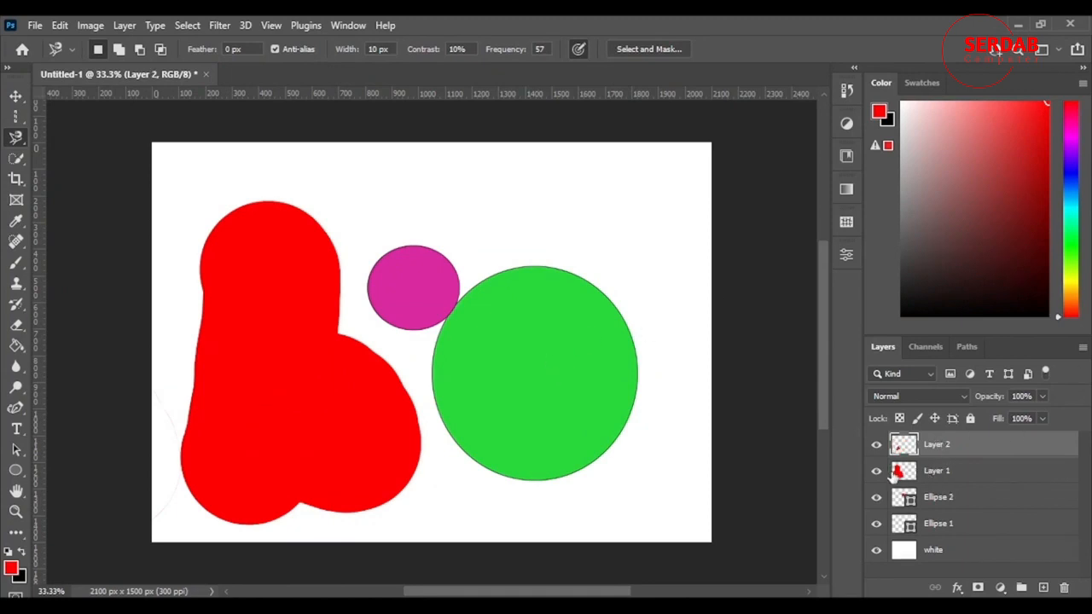
Hide Layer 1, delete the copied Layer 2, then show Layer 1 and delete it as well
left_click(876, 471)
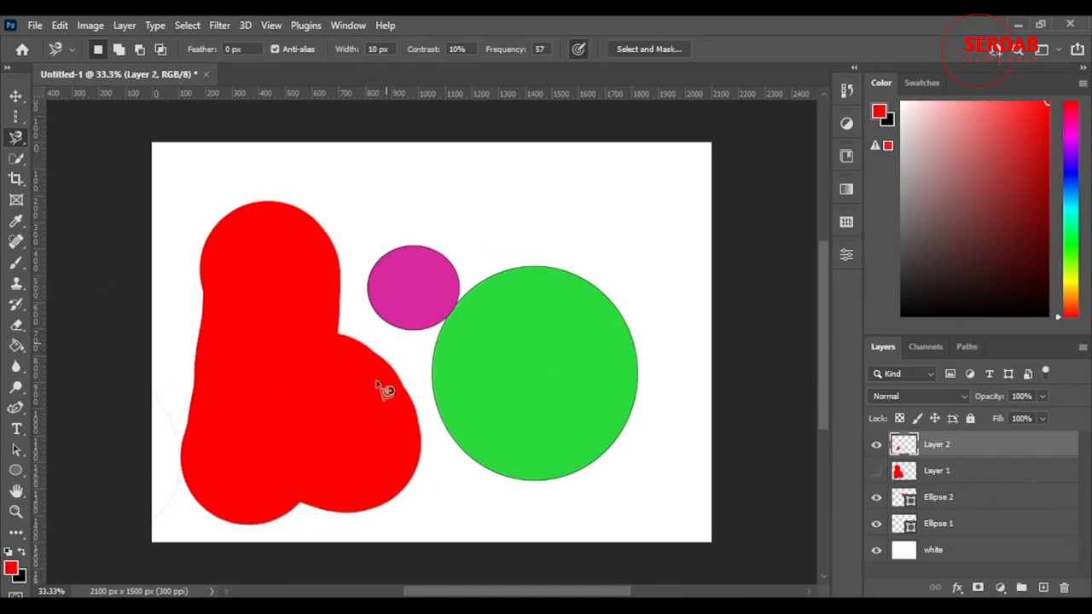
left_click(15, 95)
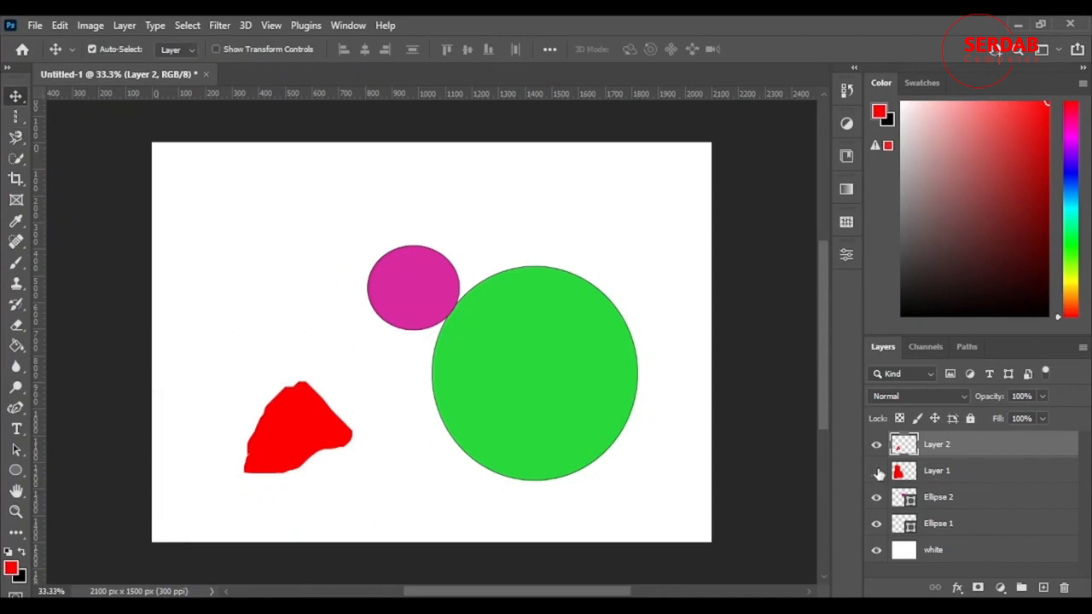
key("Delete")
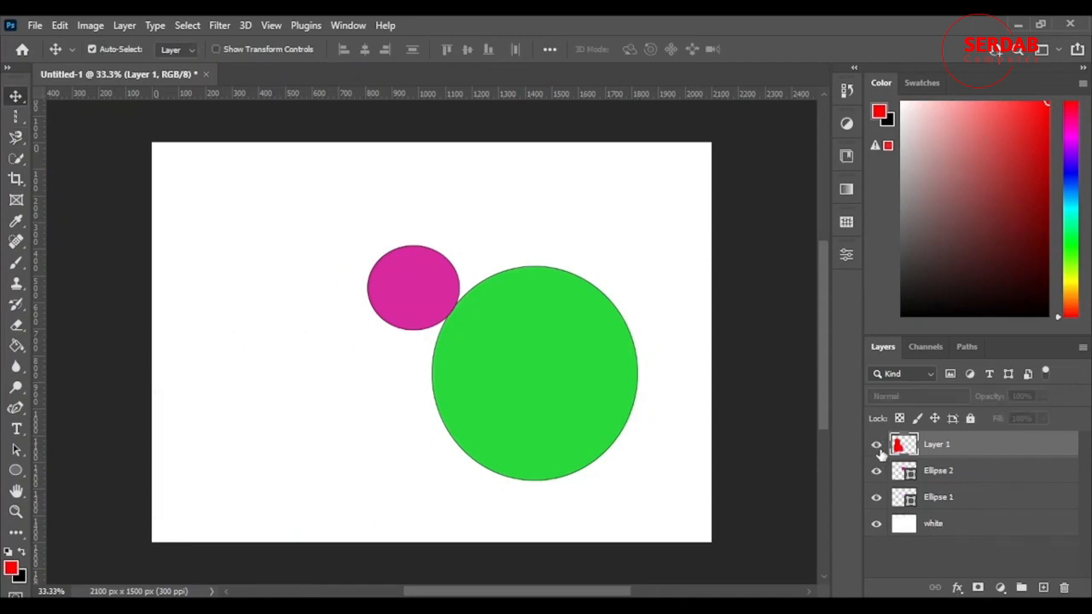
left_click(877, 446)
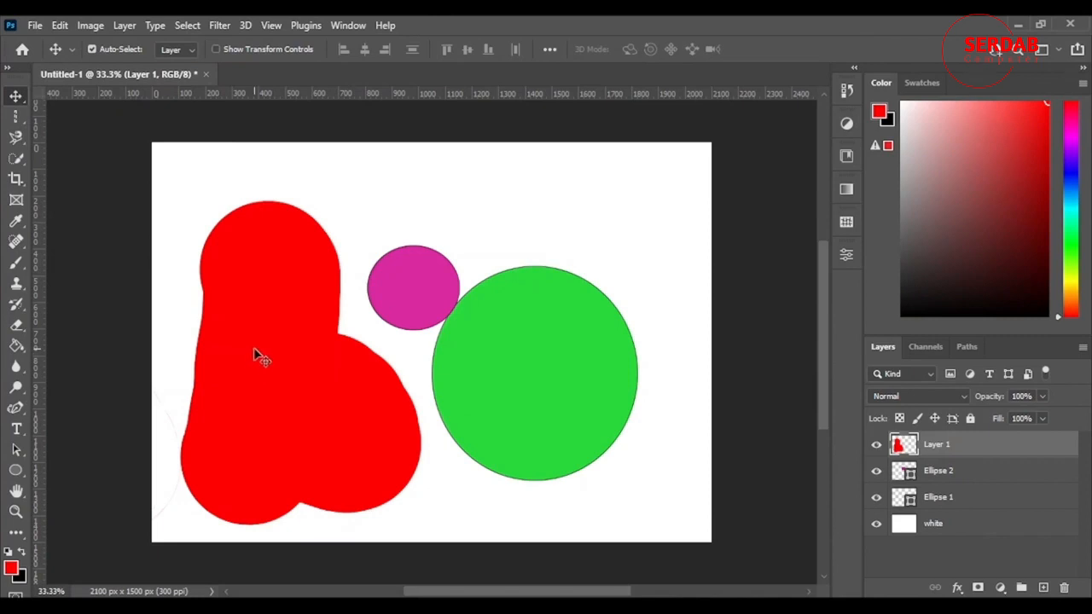
key("Delete")
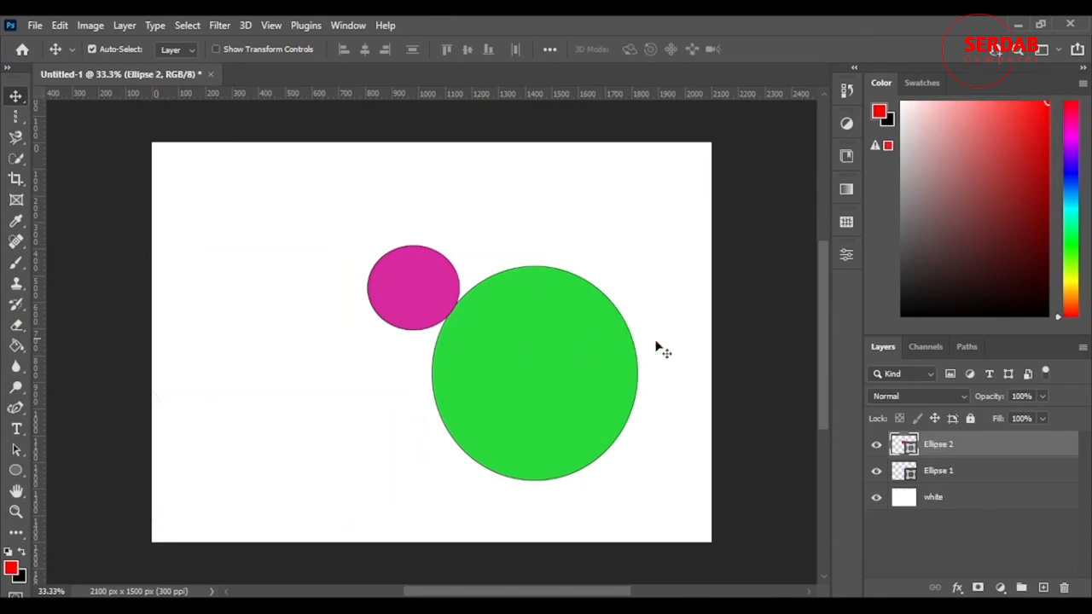
Hide both ellipse layers and add a new empty layer
left_click_drag(876, 447, 849, 472)
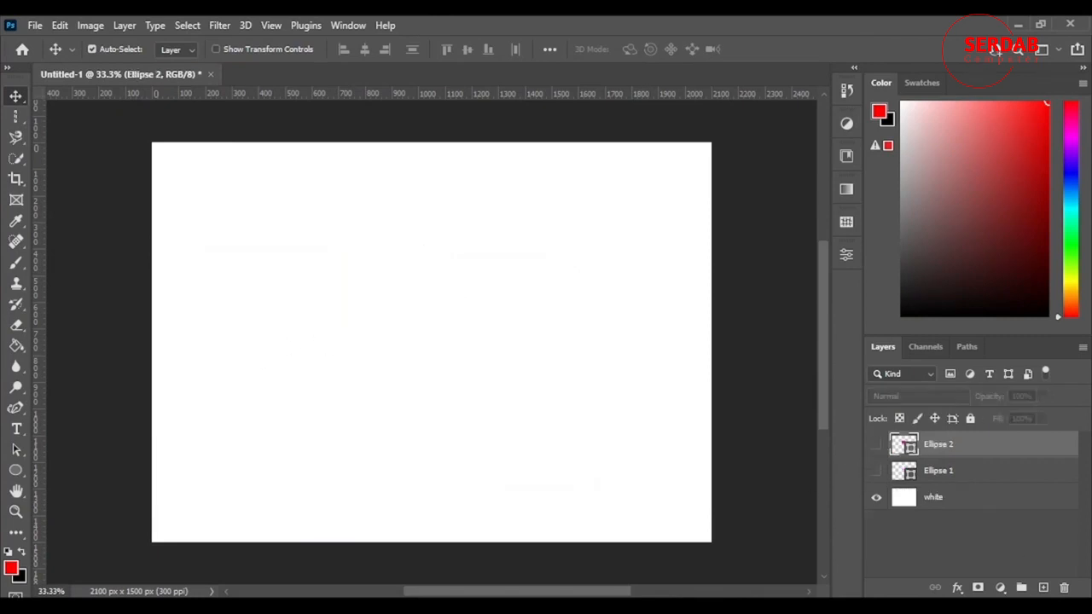
left_click(1044, 588)
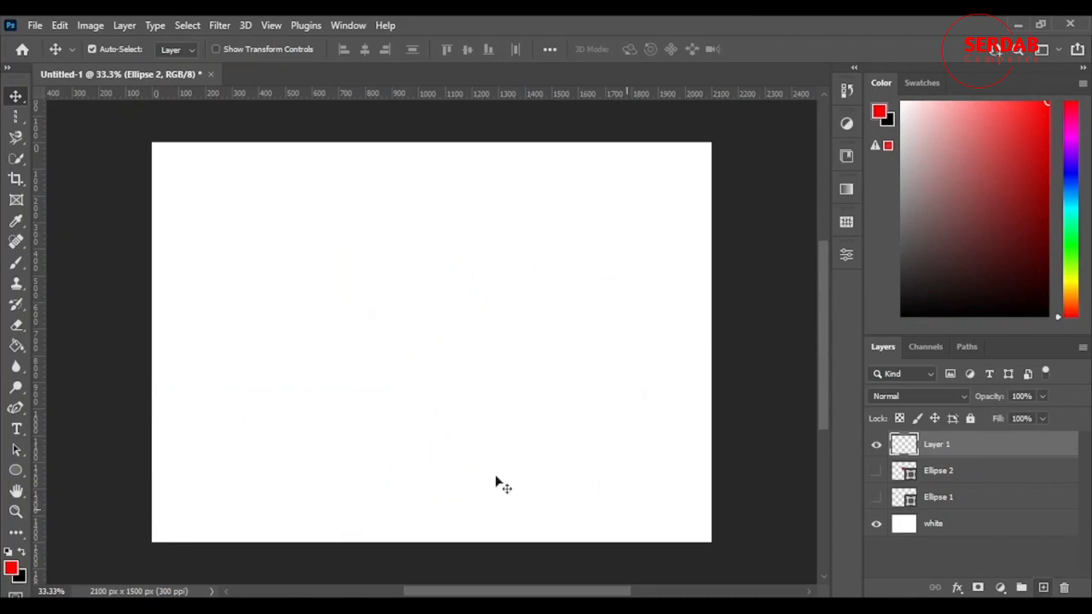
Choose the Brush tool, pick a cyan colour, and paint a large cloud shape across the canvas
left_click(16, 263)
mouse_move(1072, 244)
left_mouse_down()
mouse_move(1071, 171)
mouse_move(1071, 201)
left_mouse_up()
mouse_move(342, 307)
left_mouse_down()
mouse_move(366, 290)
mouse_move(440, 314)
mouse_move(493, 293)
mouse_move(531, 325)
mouse_move(279, 383)
mouse_move(278, 371)
mouse_move(451, 366)
mouse_move(568, 391)
mouse_move(492, 367)
mouse_move(448, 369)
left_mouse_up()
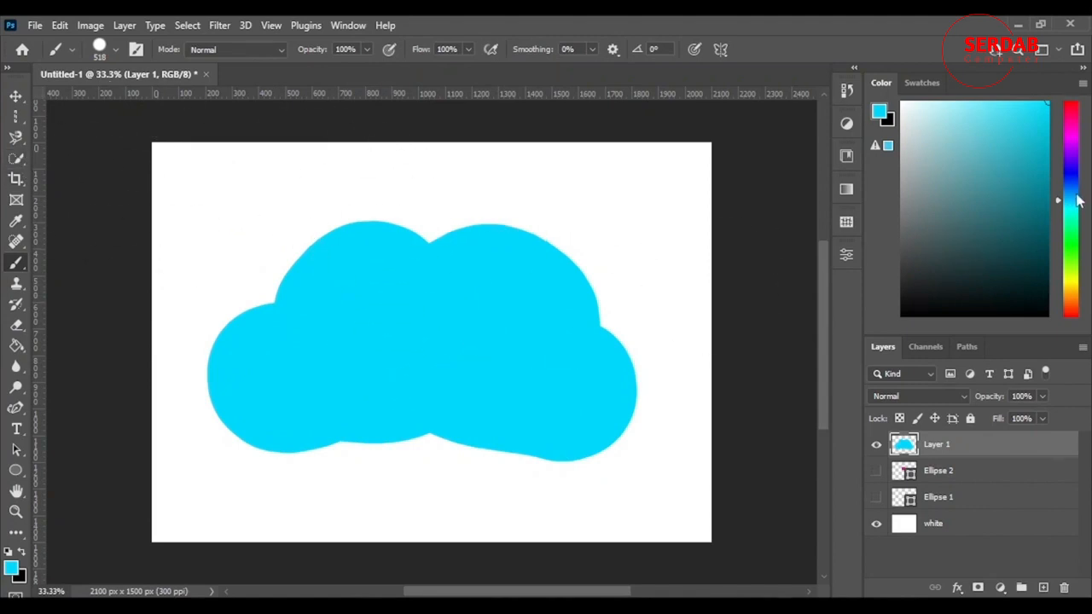
Pick a bright green colour and paint a heart shape inside the cloud
left_click_drag(1076, 275, 1076, 246)
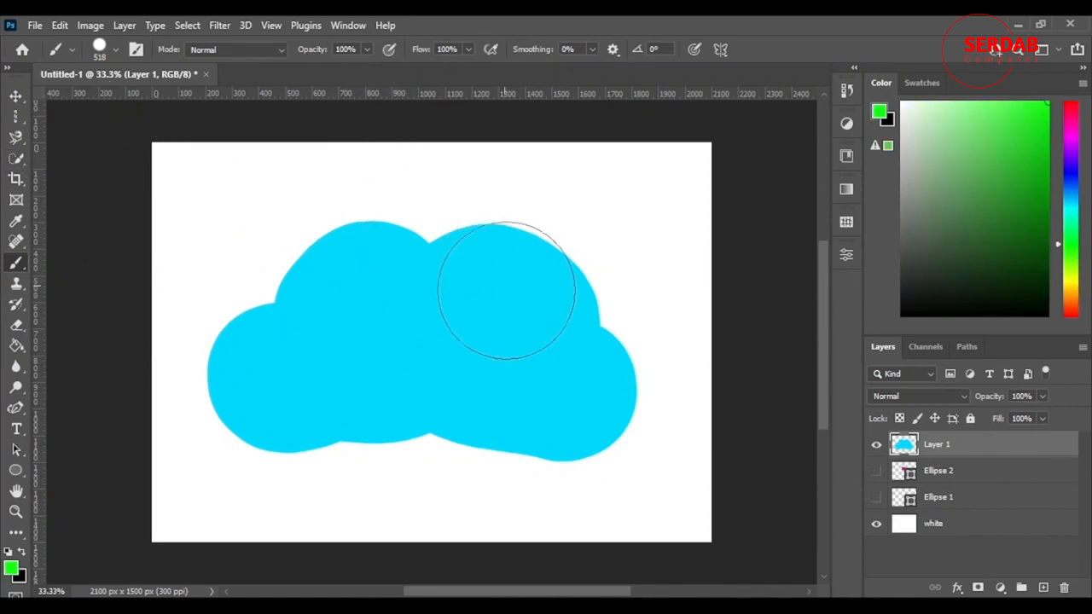
mouse_move(514, 283)
left_mouse_down()
mouse_move(434, 289)
mouse_move(456, 280)
left_mouse_up()
mouse_move(348, 338)
left_mouse_down()
mouse_move(372, 356)
mouse_move(387, 320)
mouse_move(411, 315)
mouse_move(386, 370)
left_mouse_up()
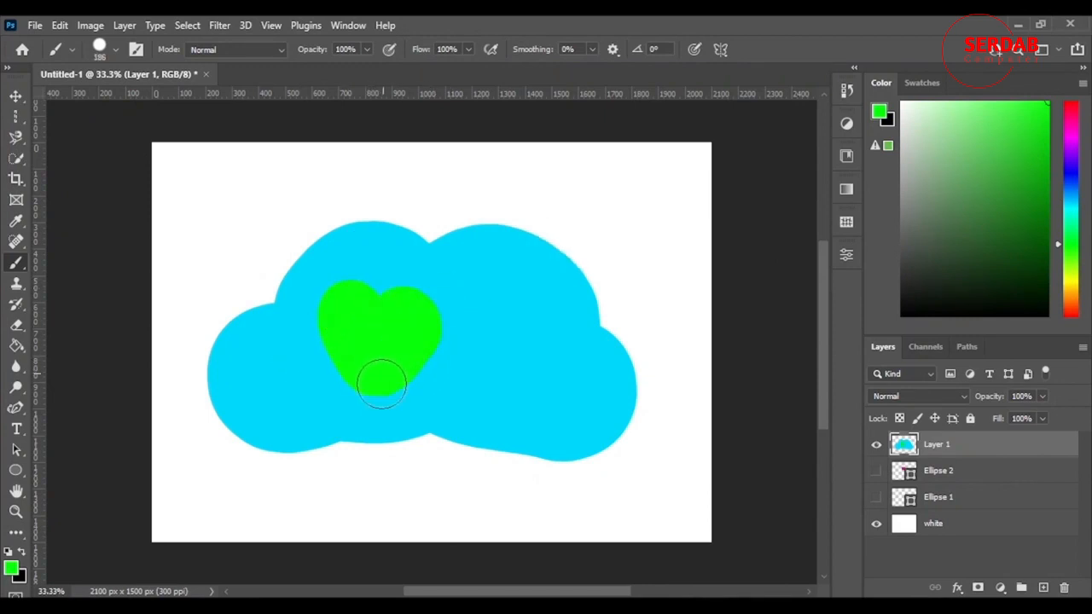
Pick an orange-red colour and paint a plus sign to the right of the heart with a smaller brush
left_click(1075, 314)
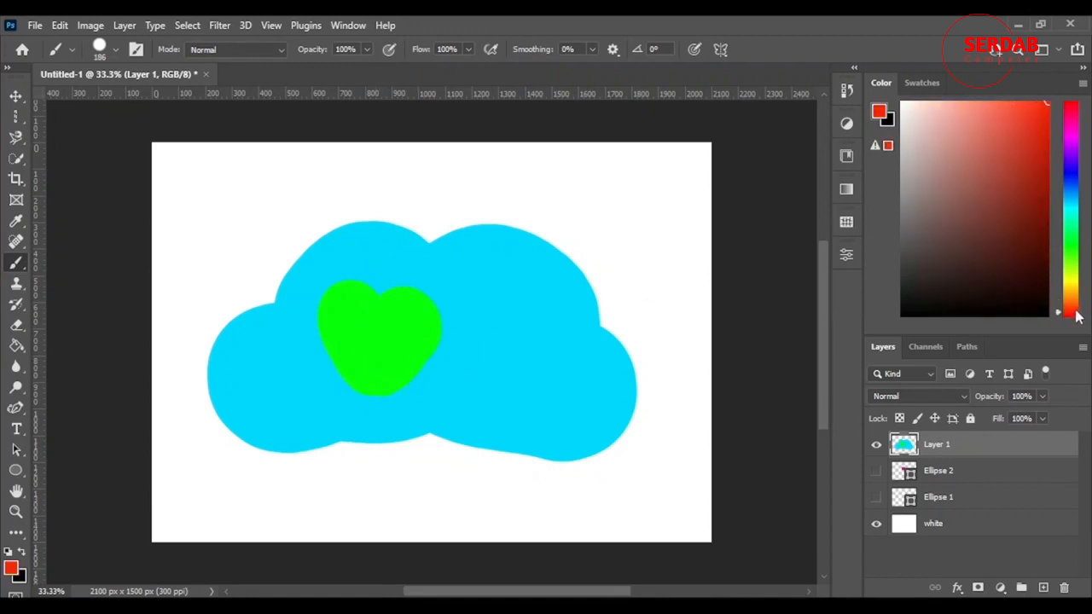
left_click(1076, 309)
left_click_drag(519, 324, 522, 377)
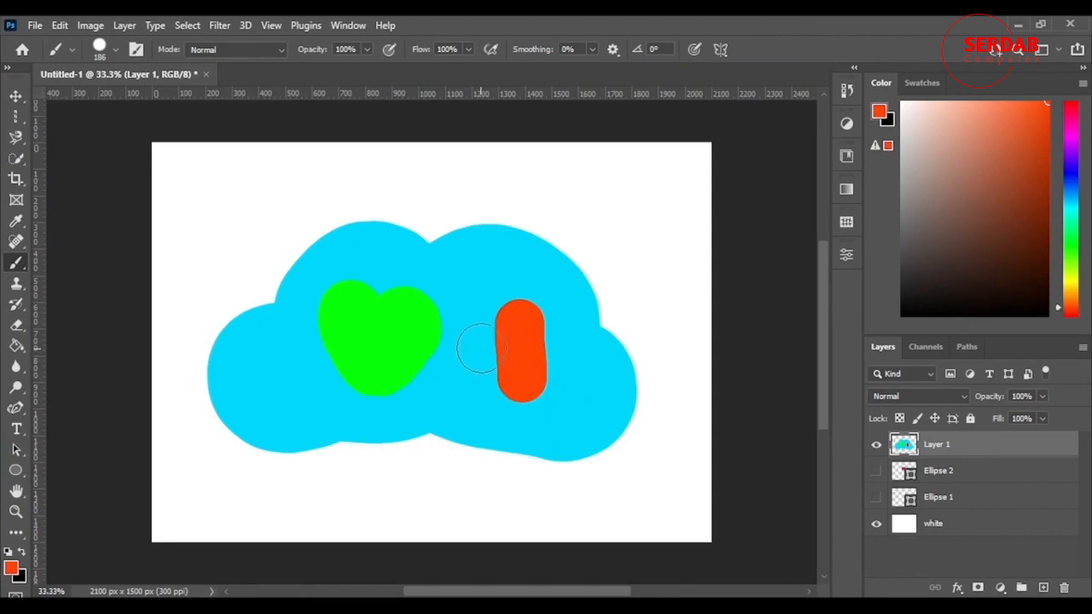
key("ctrl+z")
mouse_move(541, 310)
left_mouse_down("alt")
mouse_move(519, 314)
mouse_move(518, 393)
left_mouse_up("alt")
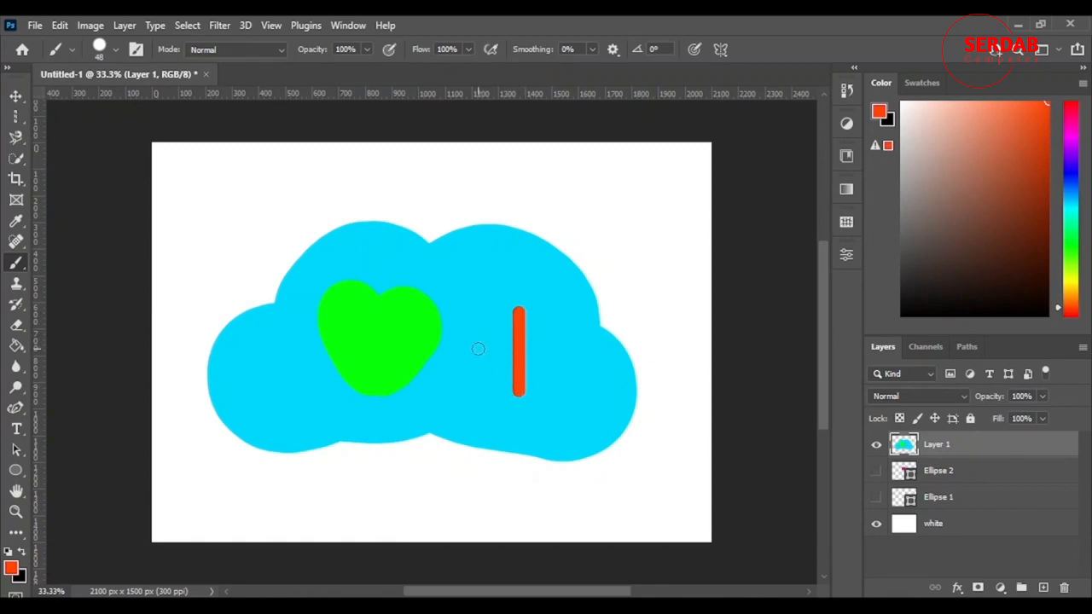
left_click_drag(475, 349, 565, 351)
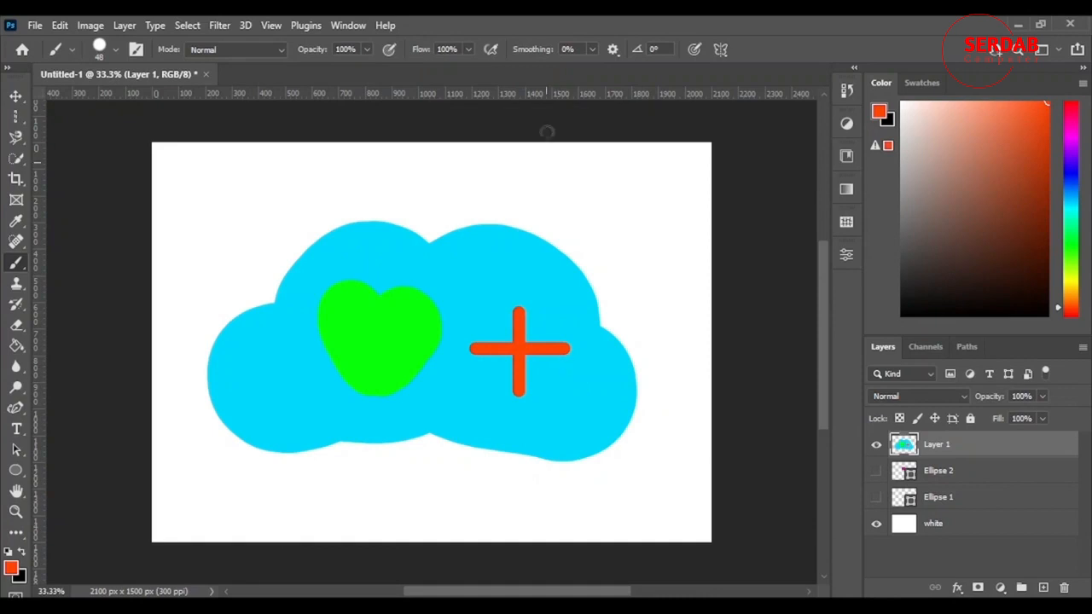
Switch to the Move tool and turn off its Auto-Select option
left_click(16, 158)
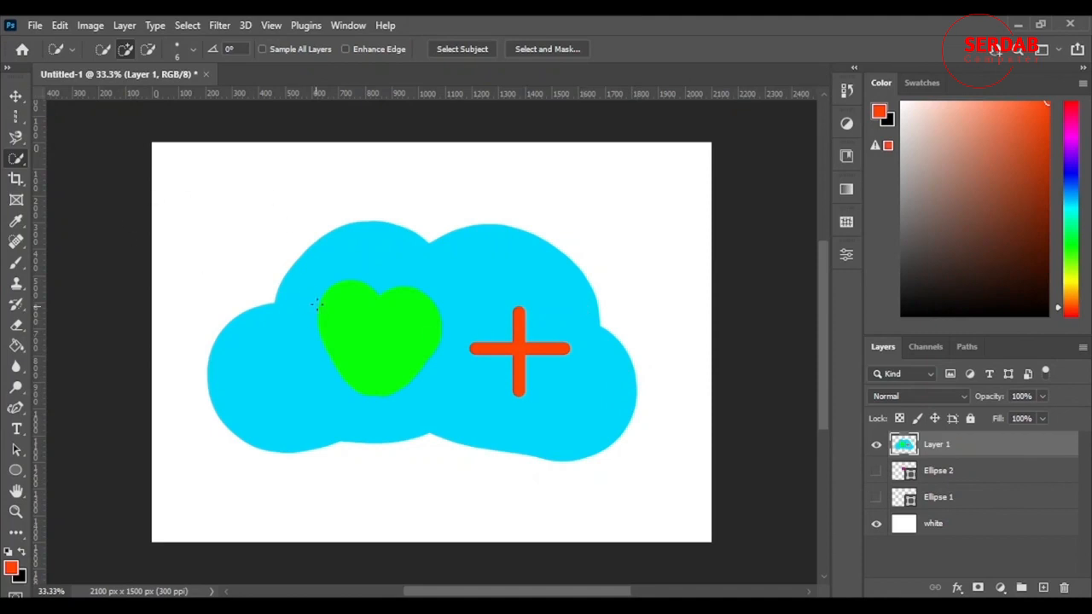
left_click(16, 98)
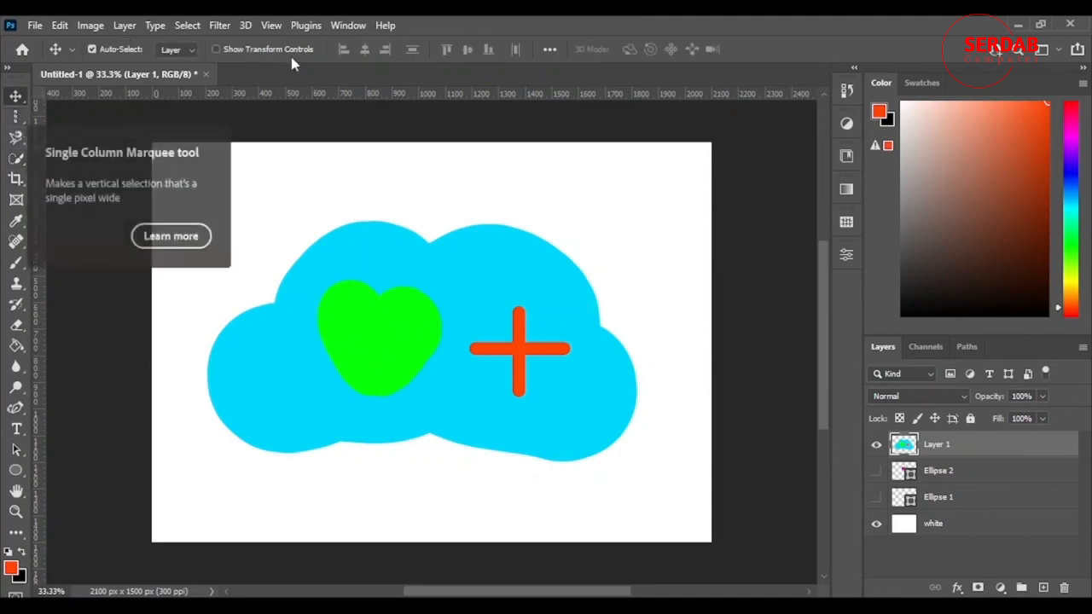
left_click(18, 116)
left_click(16, 97)
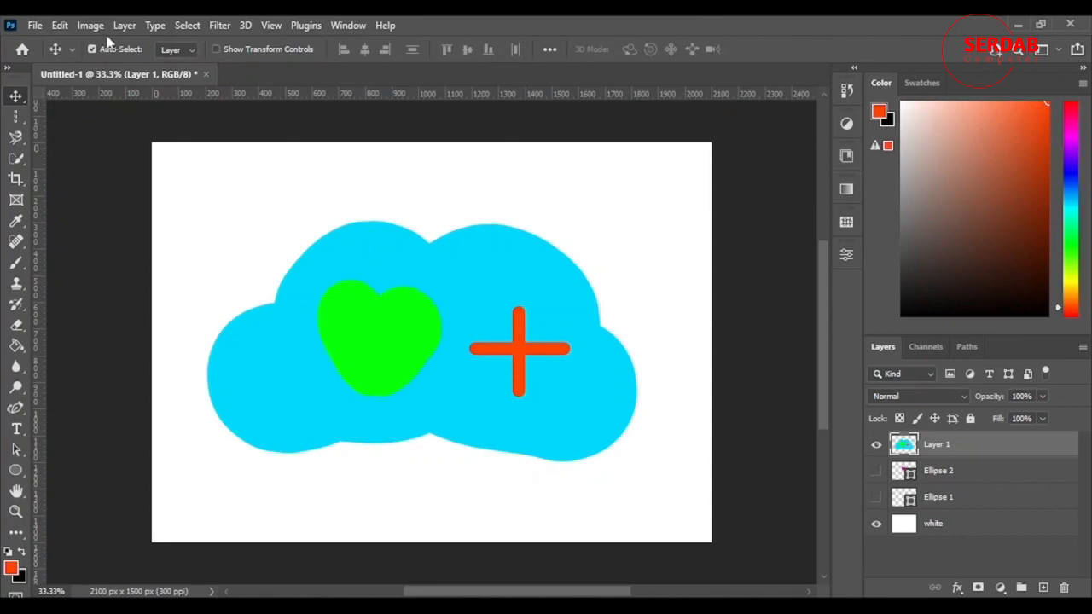
left_click(91, 49)
left_click(92, 50)
Show both ellipse layers, select the Ellipse 2 layer, and try dragging it on the canvas
left_click_drag(875, 498, 872, 473)
left_click(930, 476)
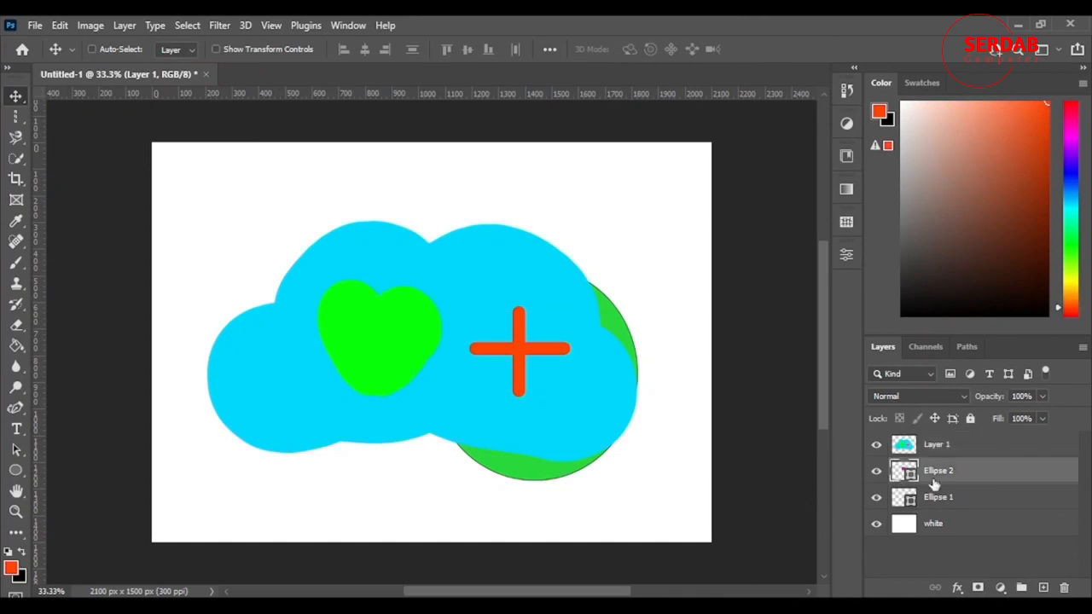
left_click_drag(531, 471, 631, 530)
left_click_drag(538, 481, 378, 493)
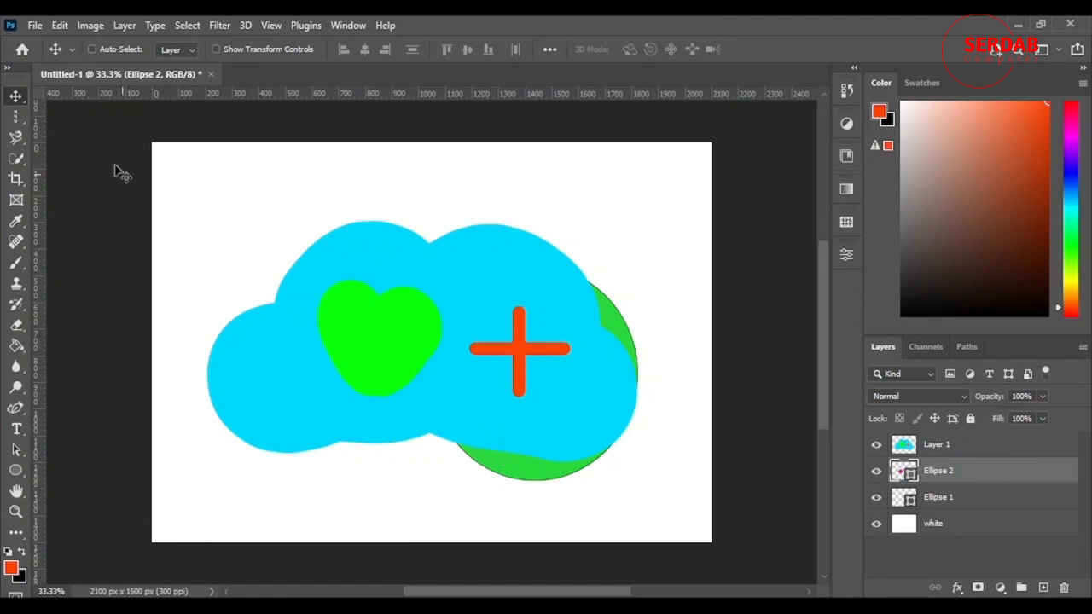
Re-enable Auto-Select, select the green circle's layer by clicking it on the canvas, then switch to the Magnetic Lasso
left_click(91, 49)
left_click(608, 312)
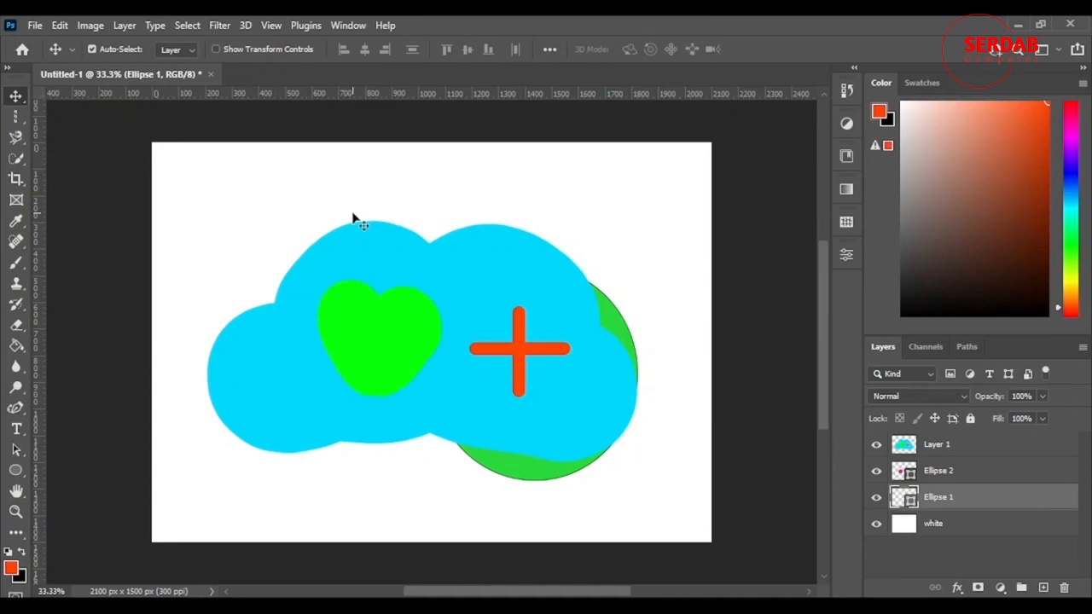
left_click(17, 116)
left_click(16, 136)
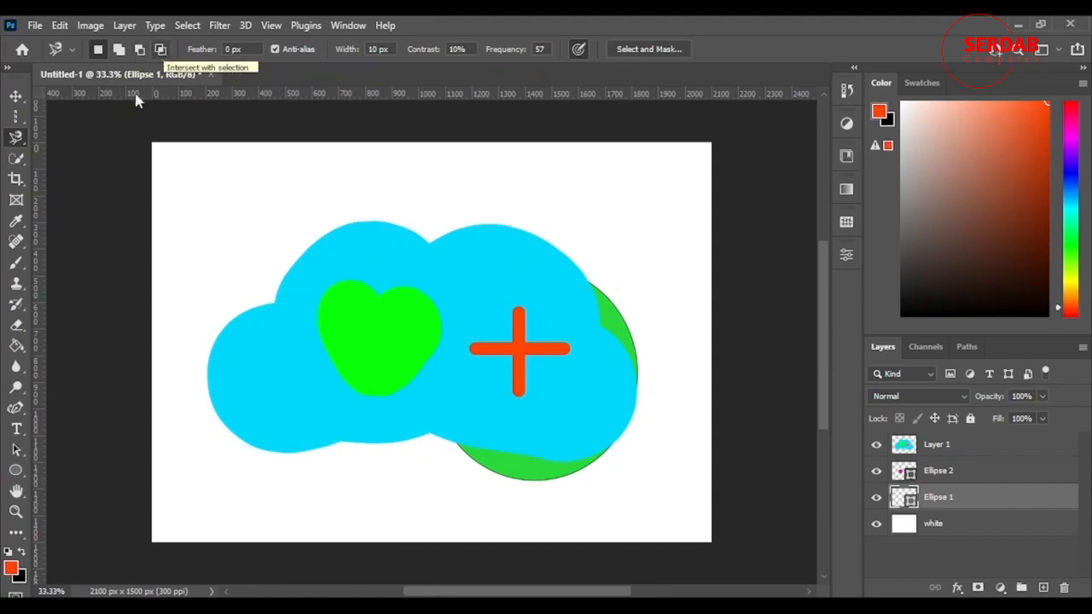
Switch to the Lasso Tool, select Layer 1, and draw a freehand selection above the cloud's upper-left edge
right_click(16, 137)
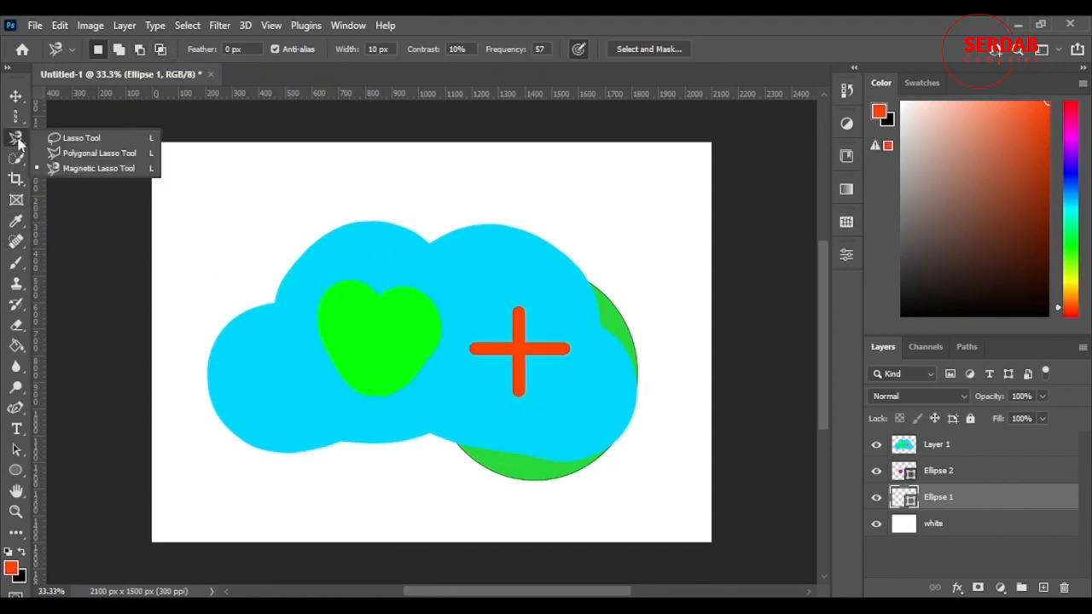
left_click(59, 137)
left_click(945, 447)
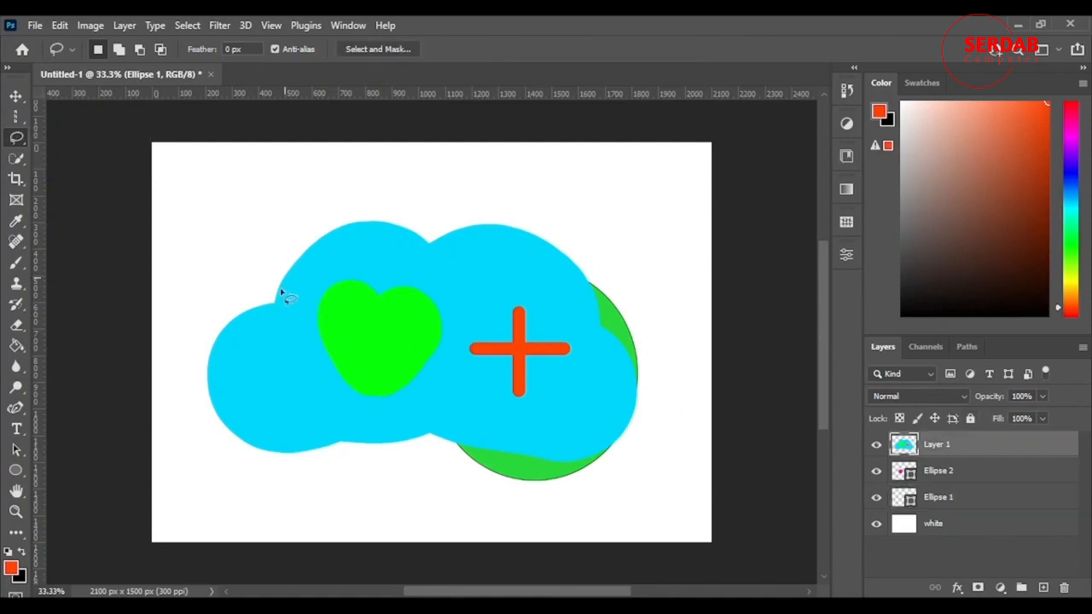
mouse_move(235, 270)
left_mouse_down()
mouse_move(233, 243)
mouse_move(263, 176)
mouse_move(270, 236)
mouse_move(237, 257)
left_mouse_up()
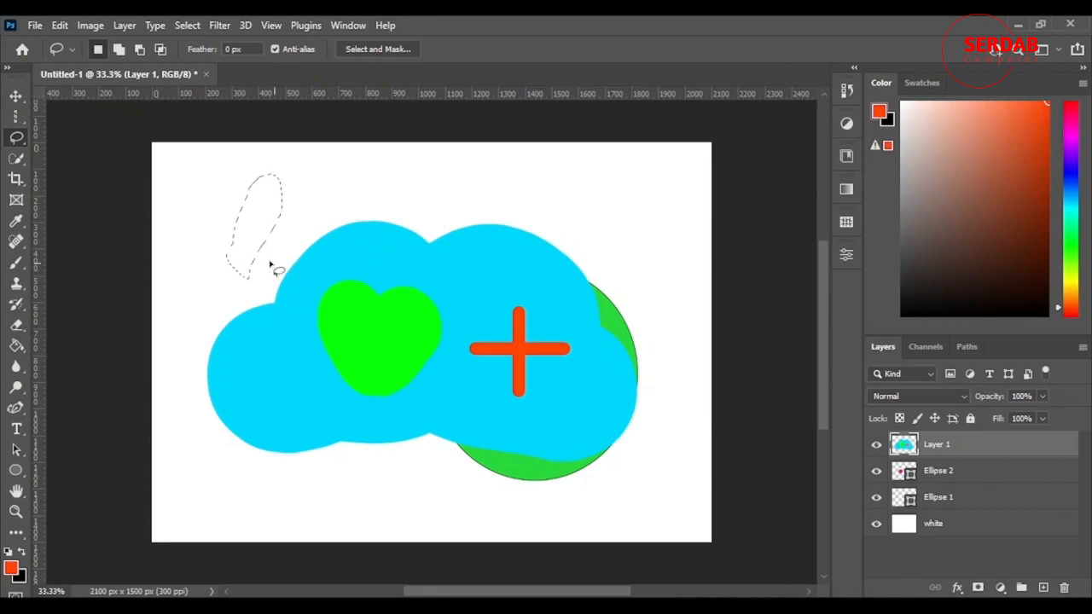
Switch to add-to-selection mode and draw a second freehand area extending the selection to the right above the cloud
left_click(119, 52)
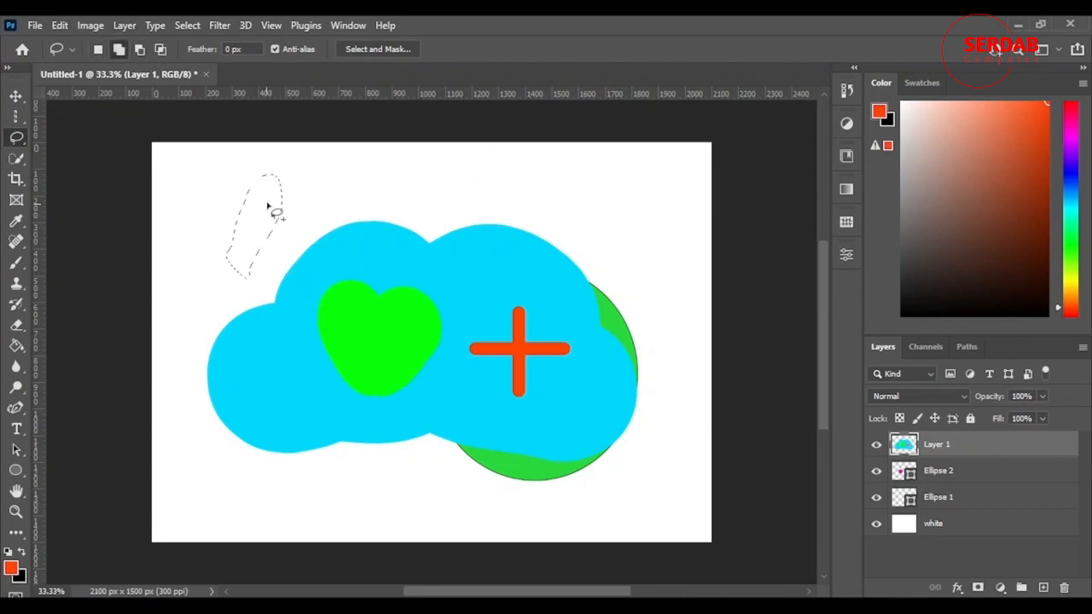
left_click(98, 50)
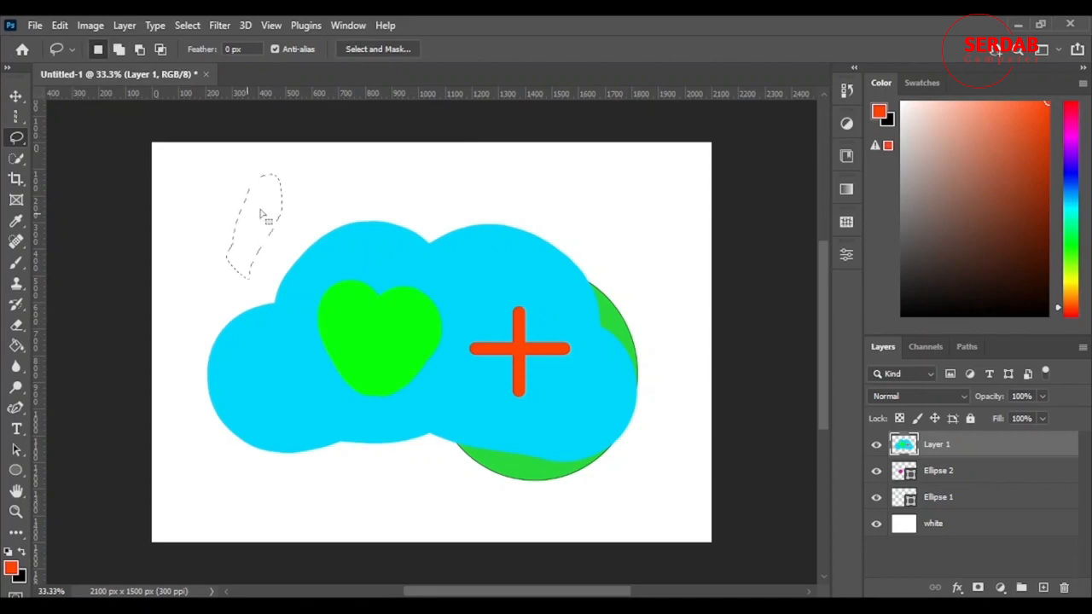
key("shift")
key("shift")
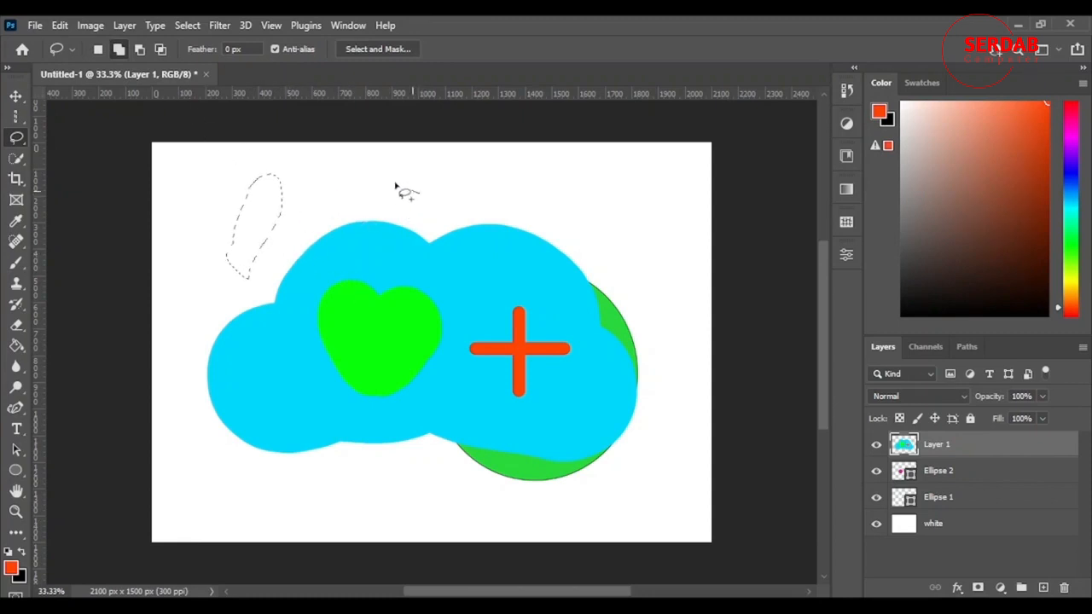
left_click_drag(395, 185, 276, 241)
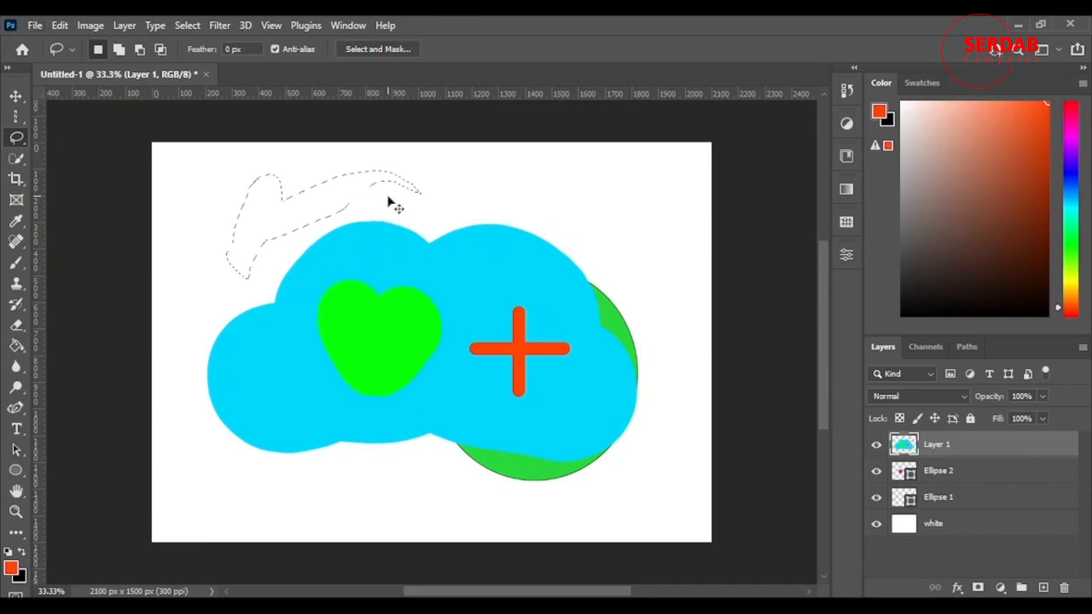
Switch to subtract-from-selection mode and cut the right end off the selection with a freehand stroke
key("alt")
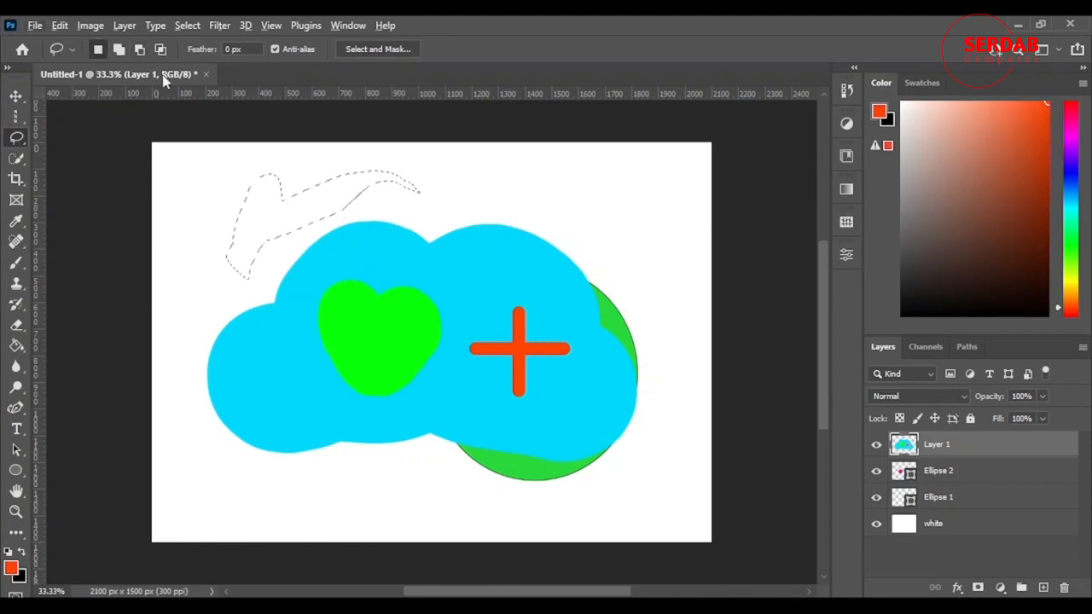
left_click(140, 48)
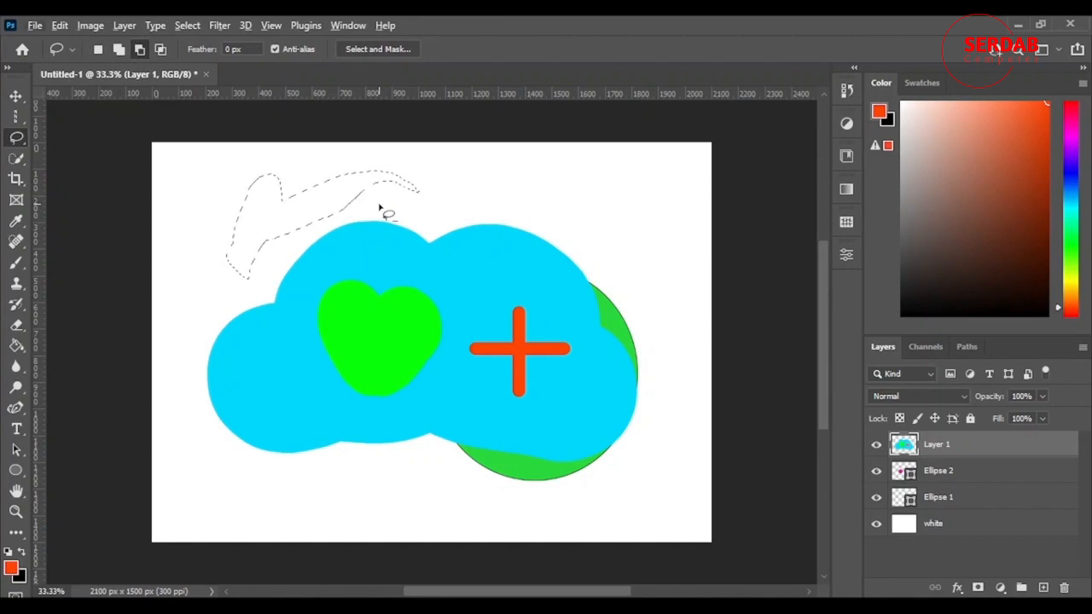
key("shift+alt")
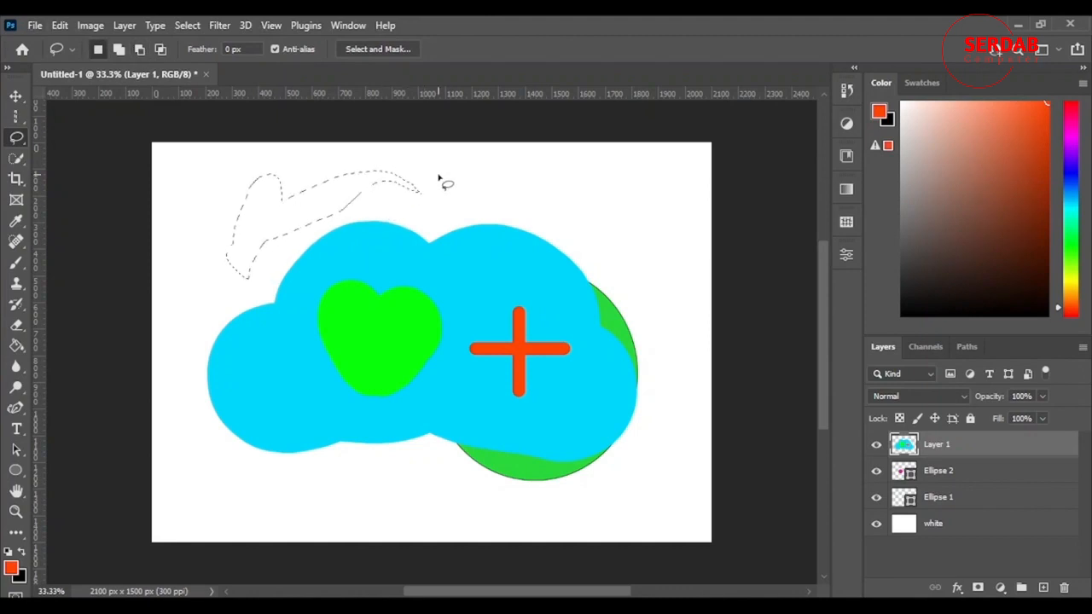
key("alt")
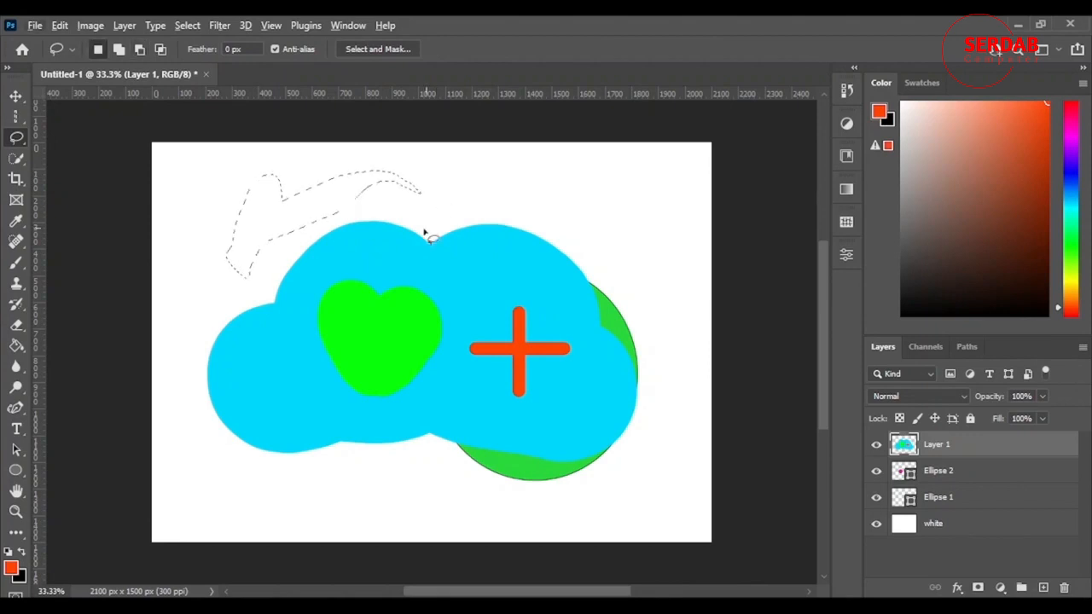
key("shift+alt")
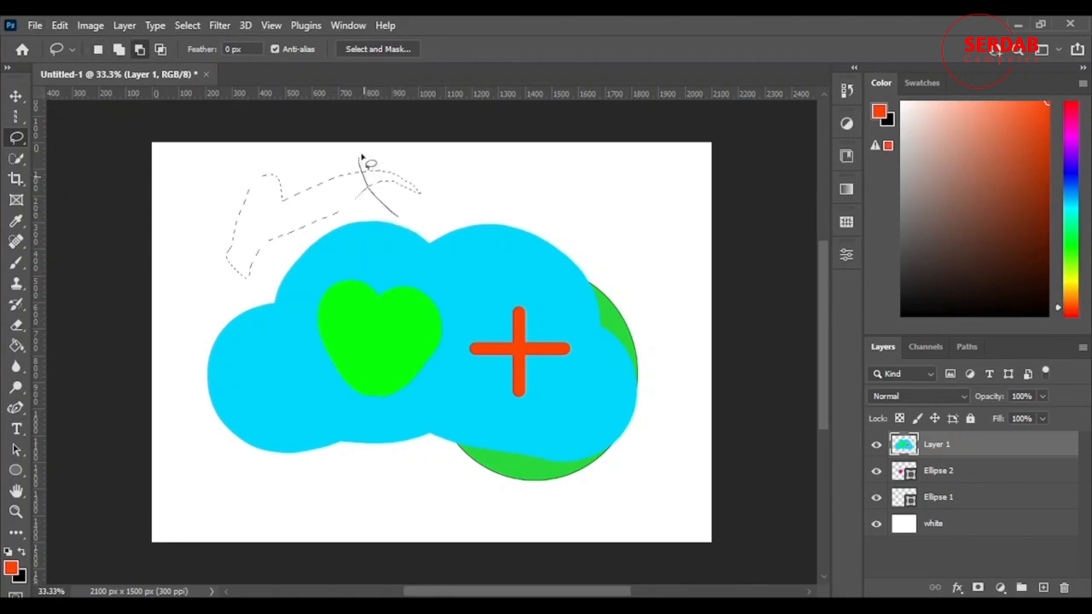
mouse_move(359, 156)
left_mouse_down()
mouse_move(415, 156)
mouse_move(446, 193)
mouse_move(421, 225)
mouse_move(391, 219)
left_mouse_up()
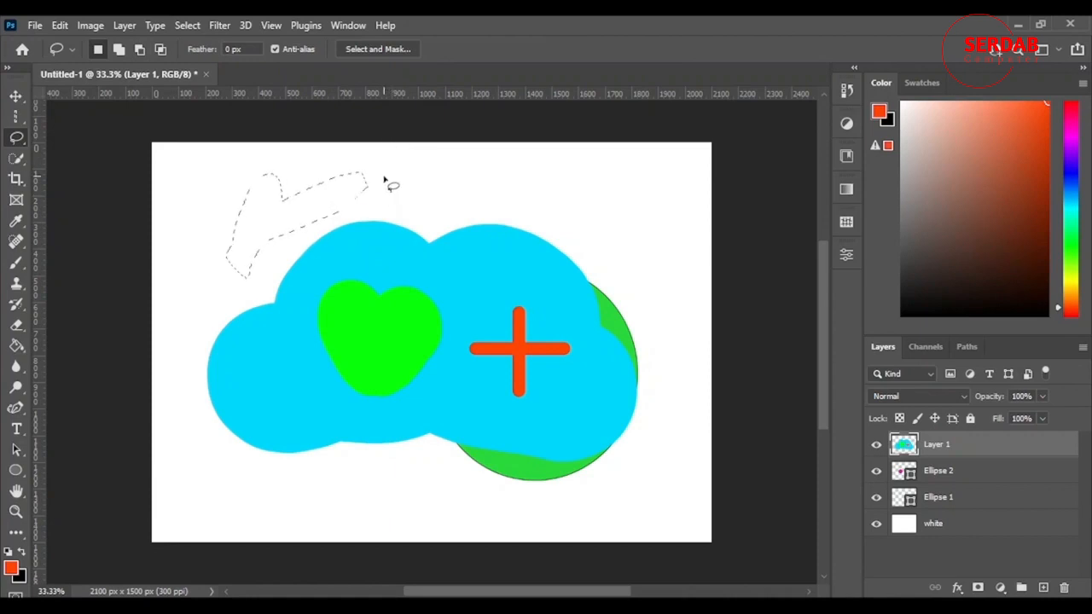
Switch to intersect mode, draw a freehand loop over the selection's left part, then deselect
left_click(160, 49)
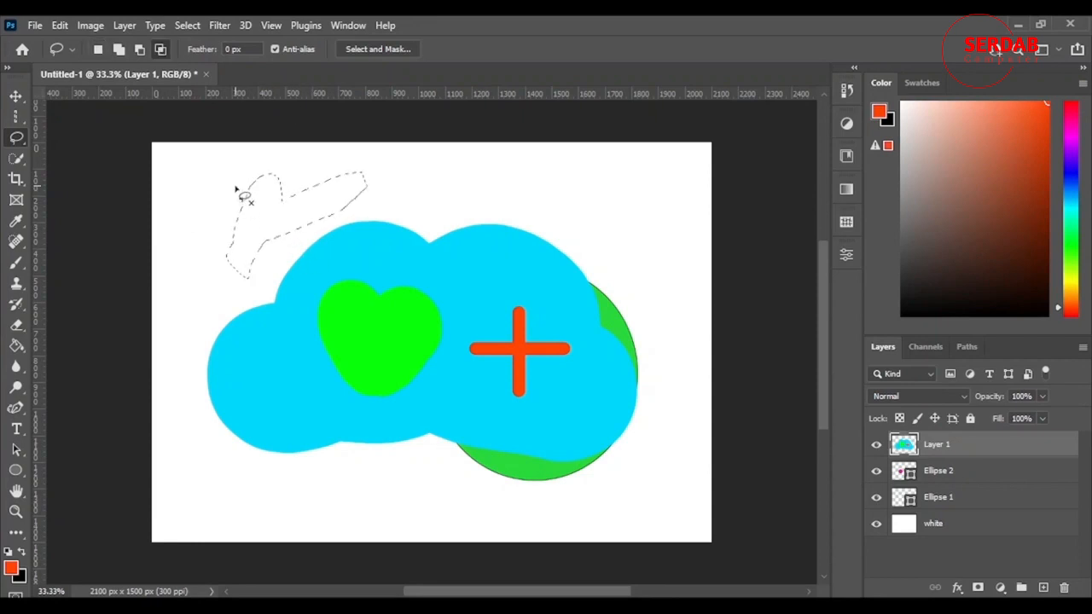
left_click_drag(315, 245, 220, 234)
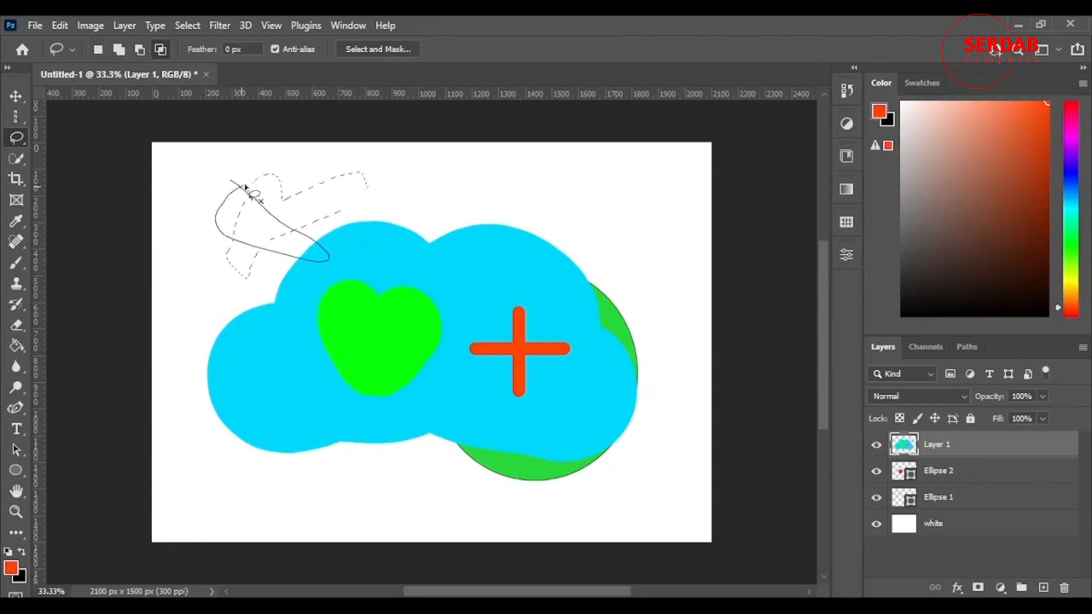
left_click_drag(245, 186, 244, 187)
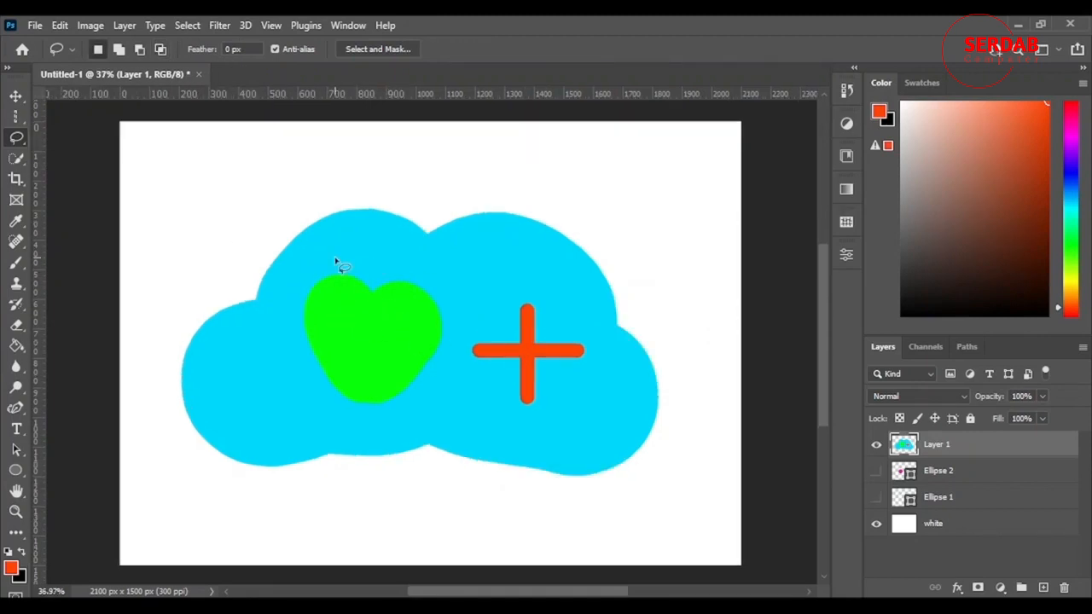
scroll(414, 448, "up", 3)
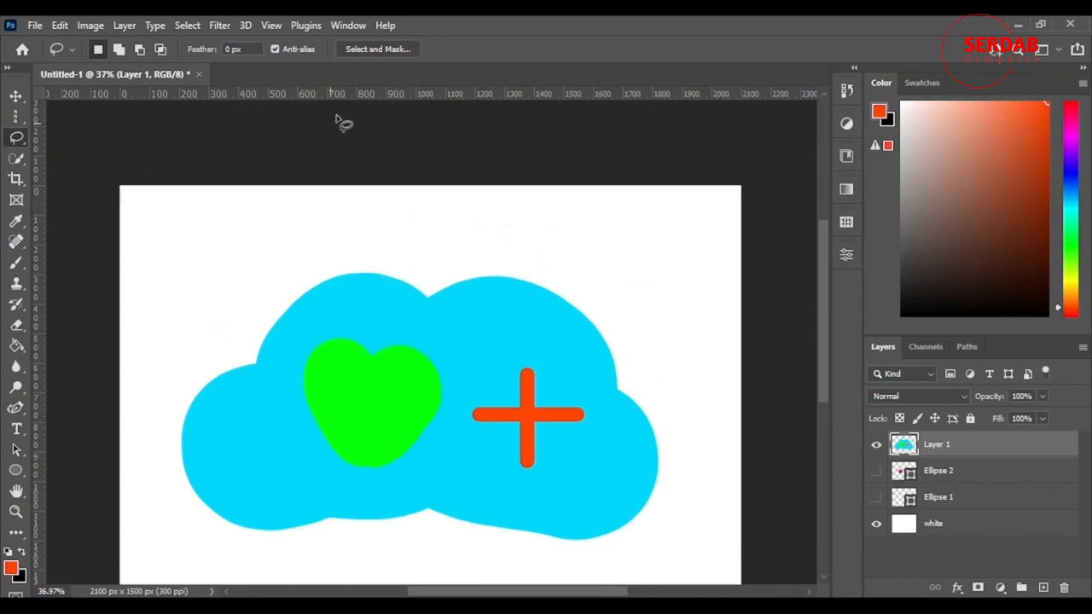